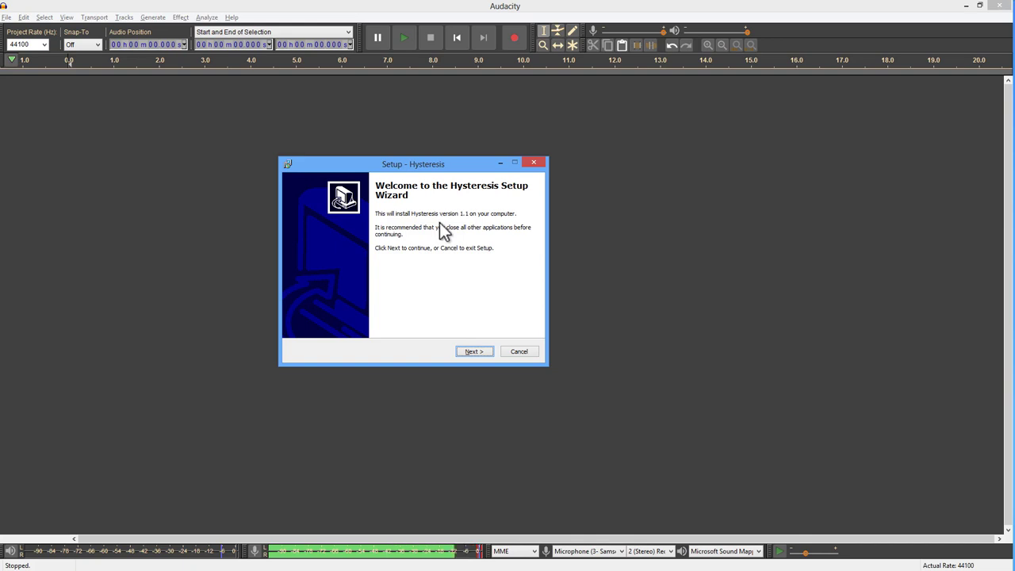
# Advance the Hysteresis installer from its Welcome page to the License Agreement
pyautogui.click(483, 352)
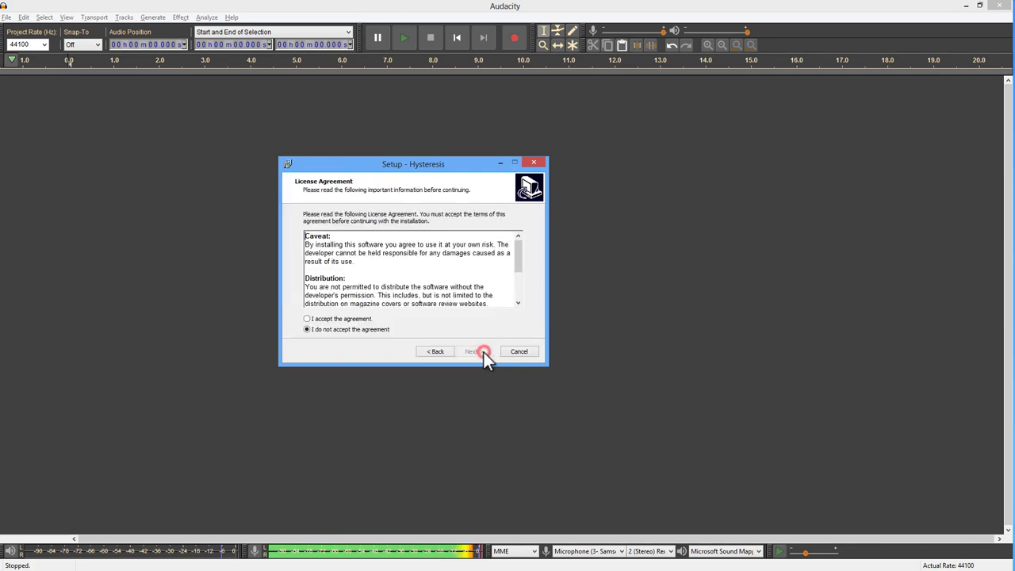
# Accept the license agreement and check the 32-bit VST2 folder C:\Program Files (x86)\Steinberg\VSTPlugins
pyautogui.click(342, 319)
pyautogui.click(515, 396)
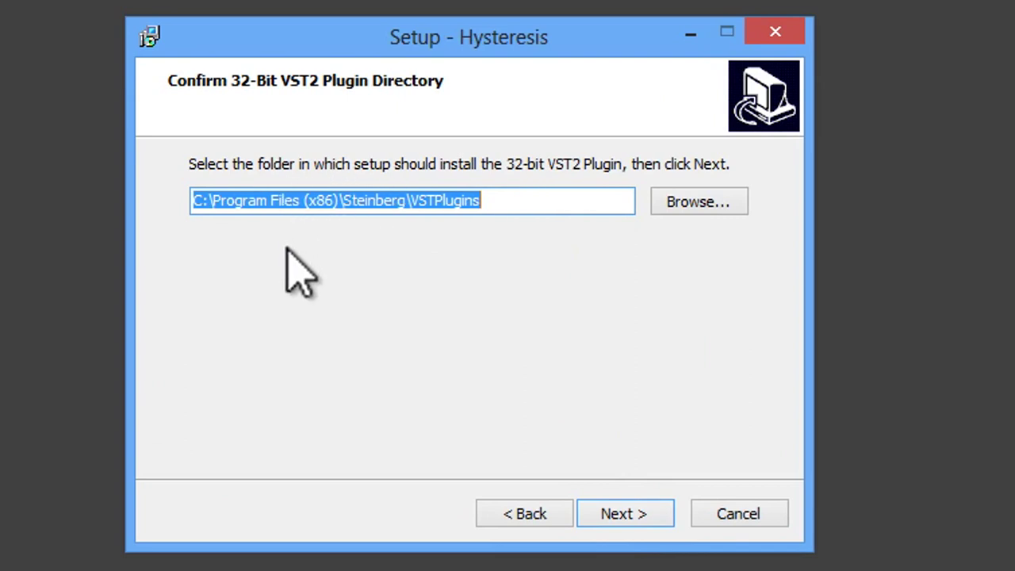
pyautogui.click(255, 208)
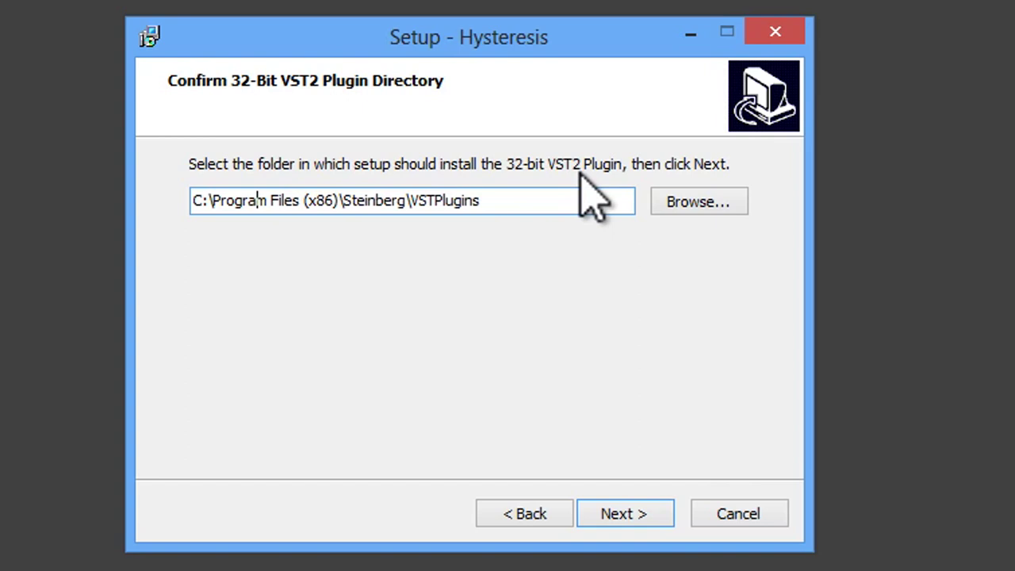
# Confirm the 32-bit and 64-bit VST2 plugin folders, revisiting the 32-bit path once
pyautogui.click(625, 514)
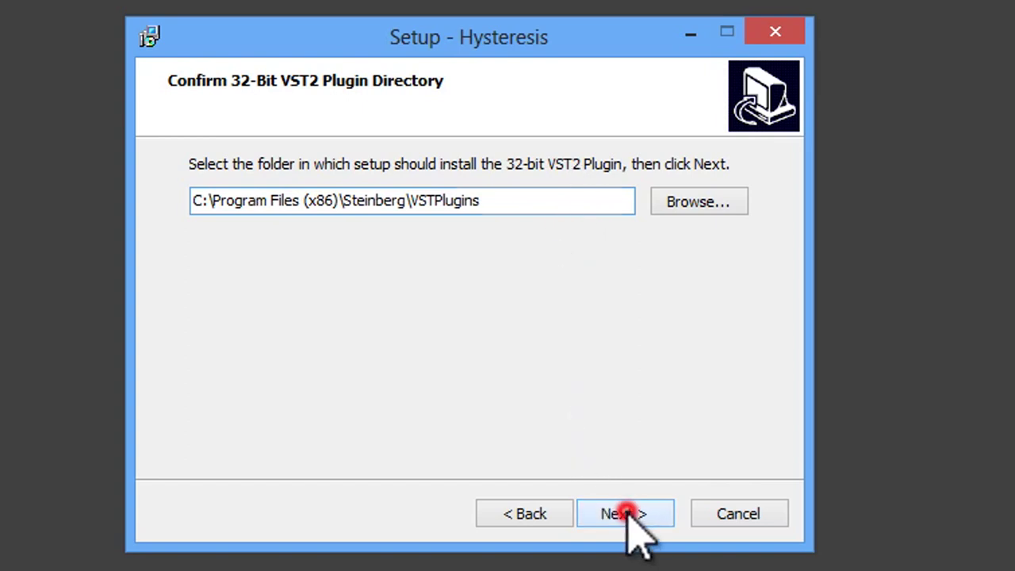
pyautogui.click(396, 202)
pyautogui.click(385, 279)
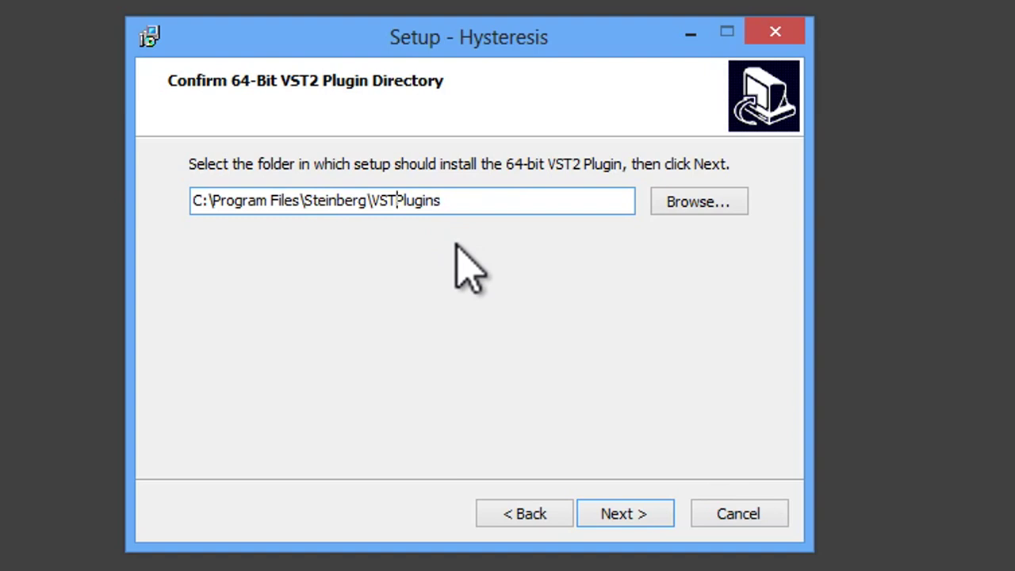
pyautogui.click(525, 514)
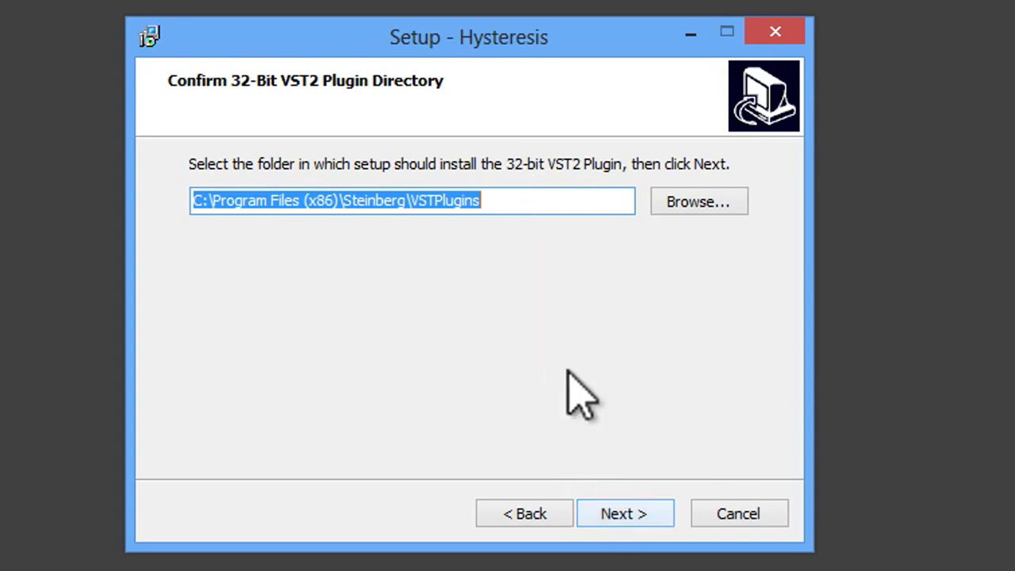
pyautogui.click(540, 204)
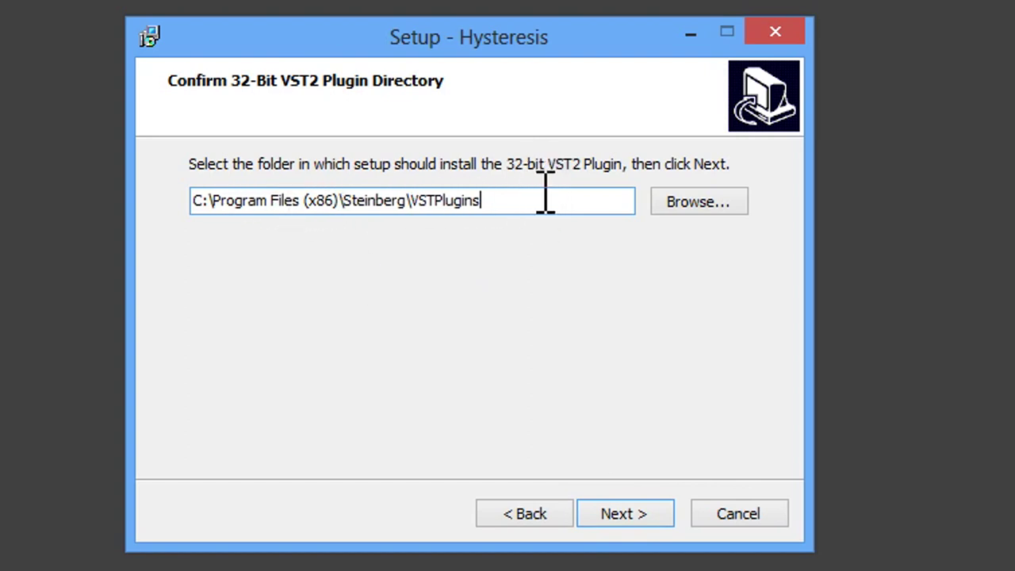
pyautogui.click(626, 514)
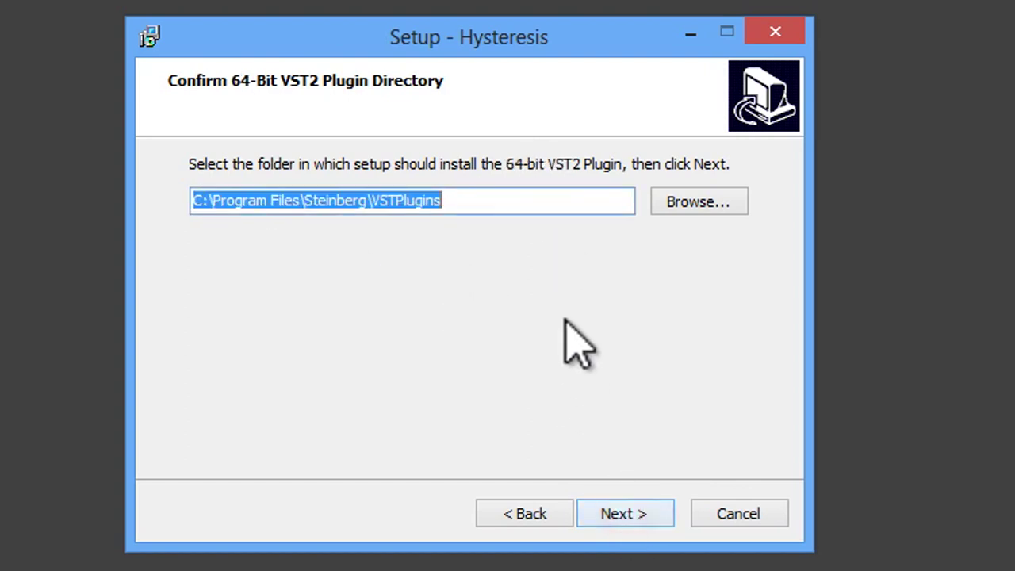
pyautogui.click(628, 522)
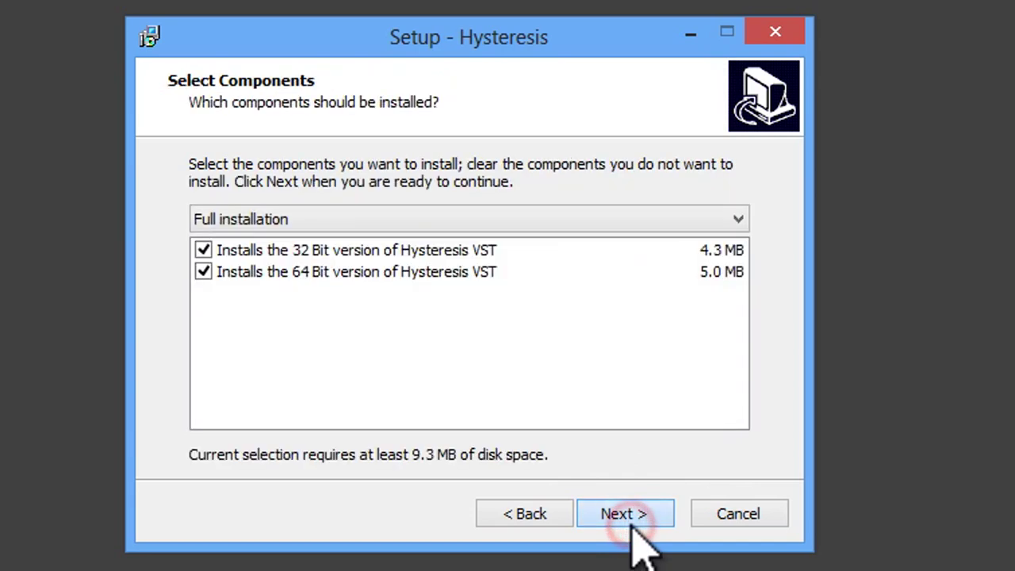
pyautogui.click(546, 517)
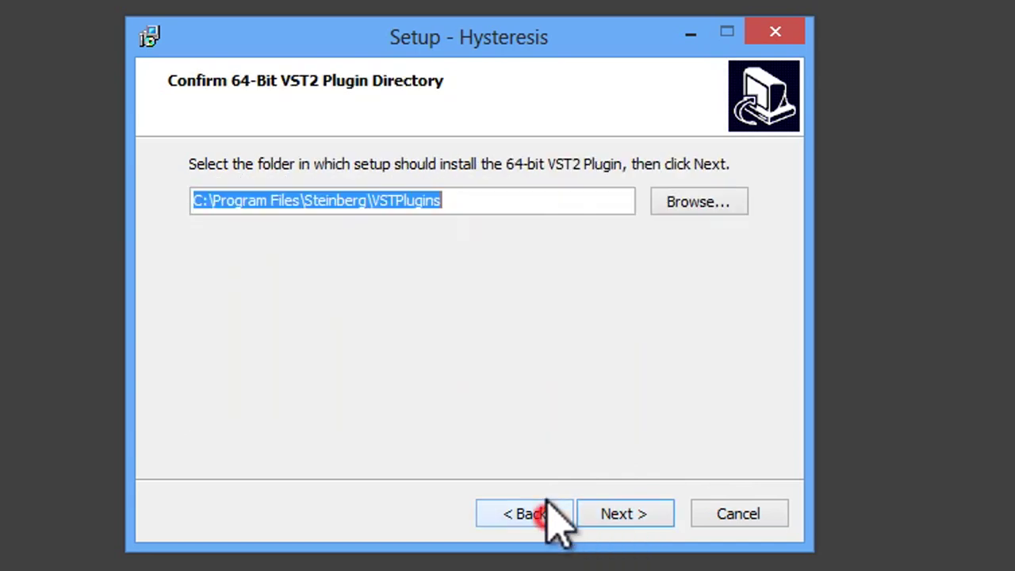
pyautogui.click(326, 201)
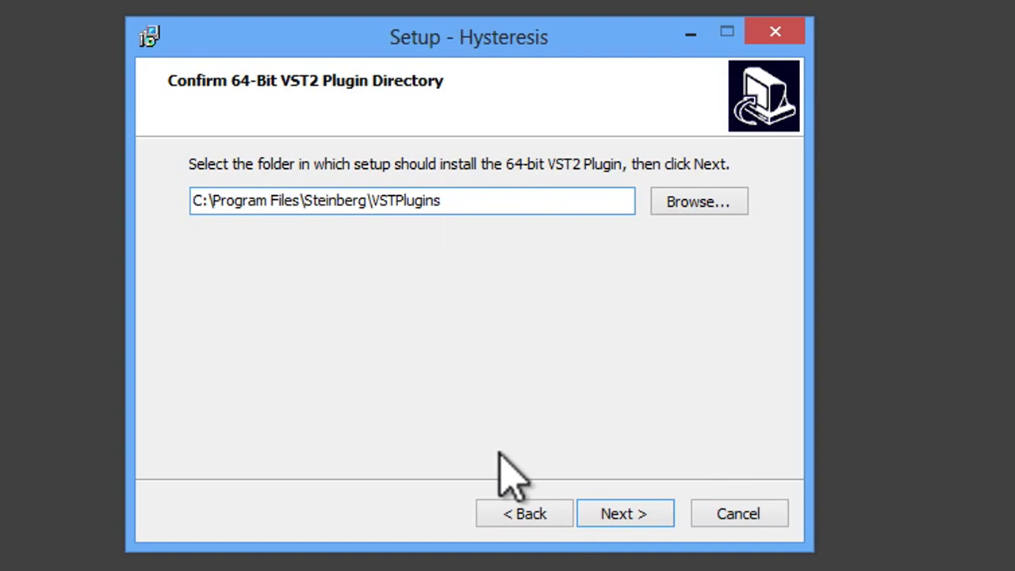
pyautogui.click(516, 512)
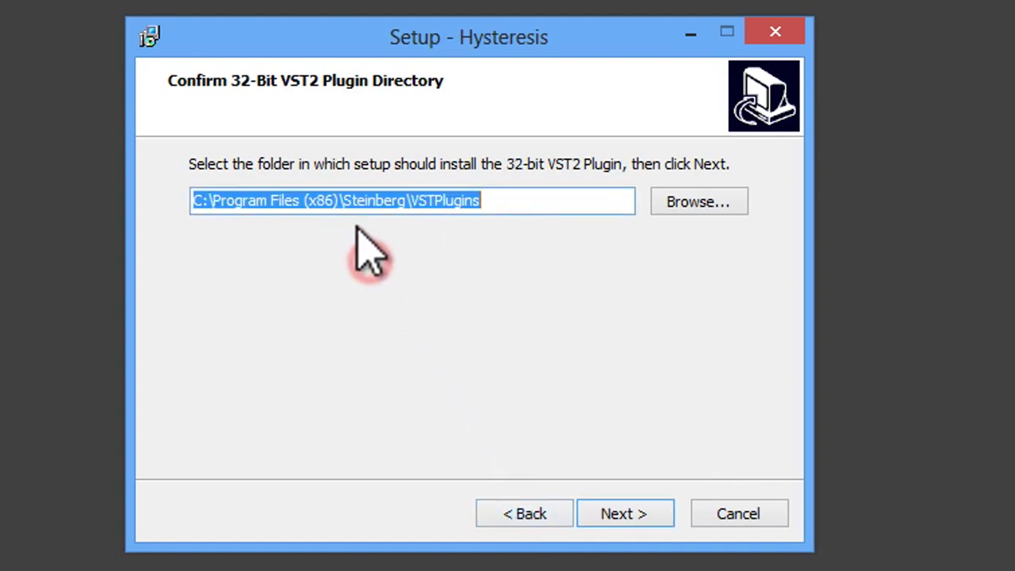
pyautogui.click(435, 203)
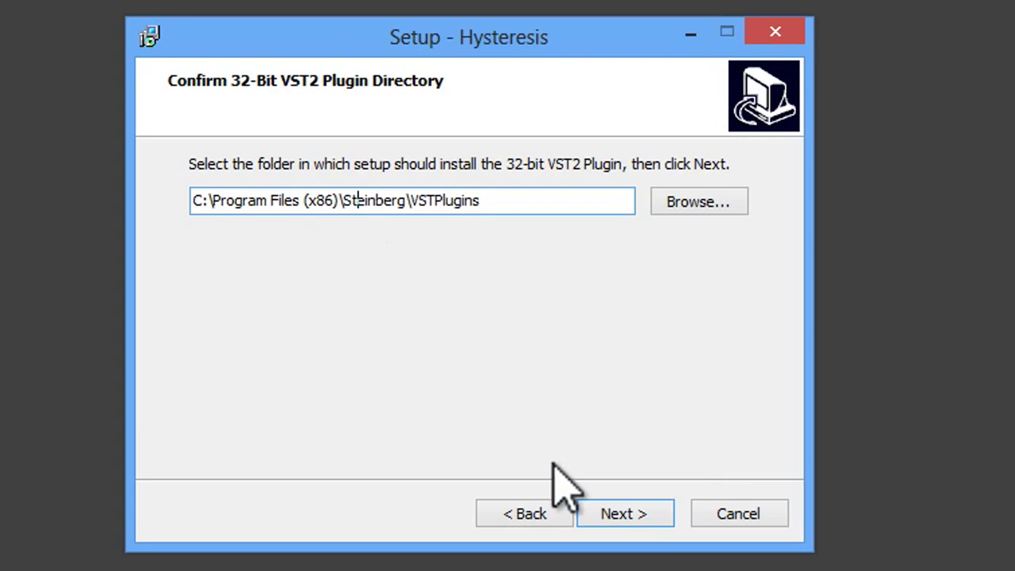
pyautogui.click(634, 515)
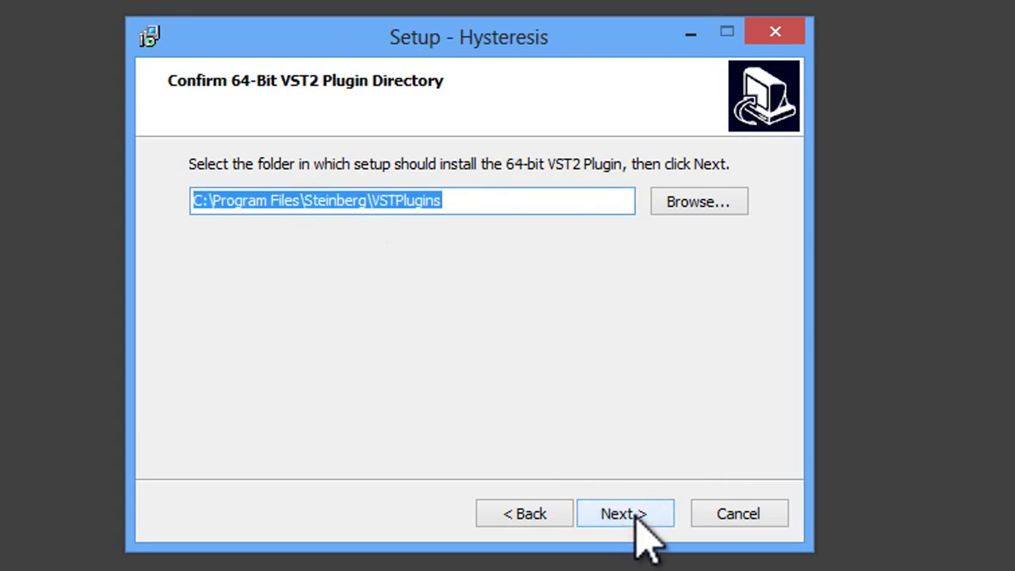
pyautogui.click(636, 513)
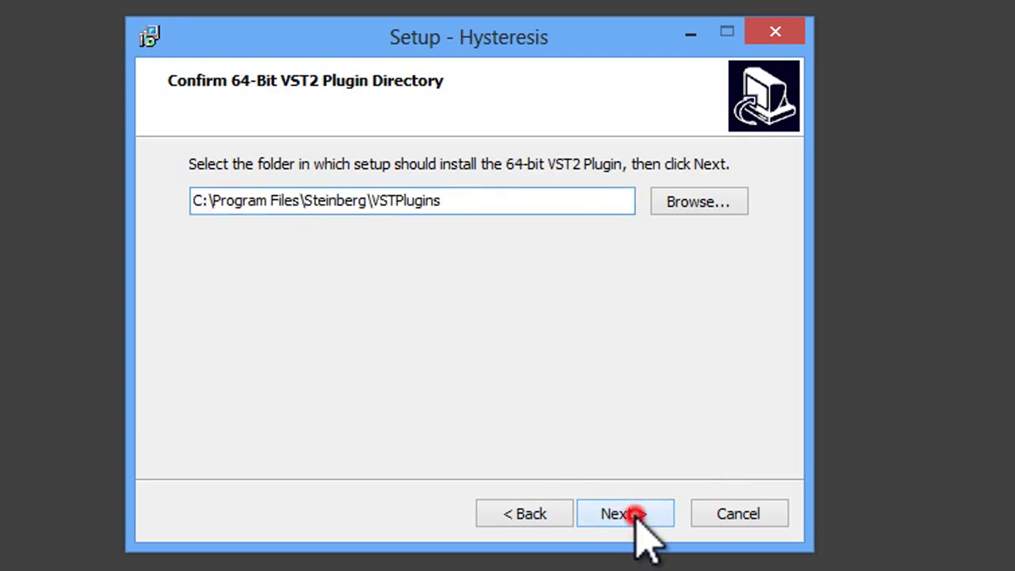
# Keep both the 32 and 64 Bit components ticked under Full installation and install Hysteresis
pyautogui.click(272, 254)
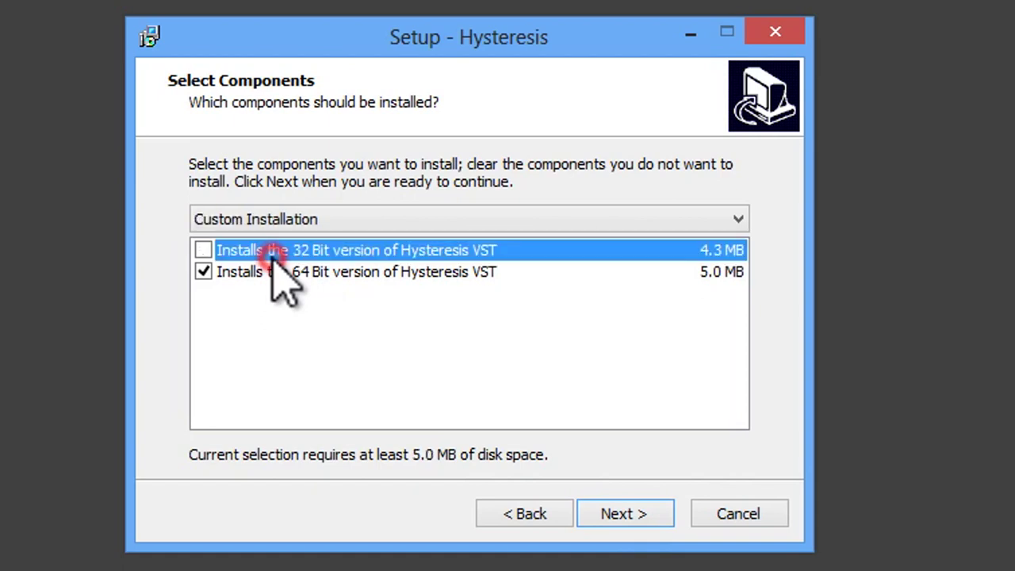
pyautogui.click(389, 269)
pyautogui.click(373, 271)
pyautogui.click(369, 252)
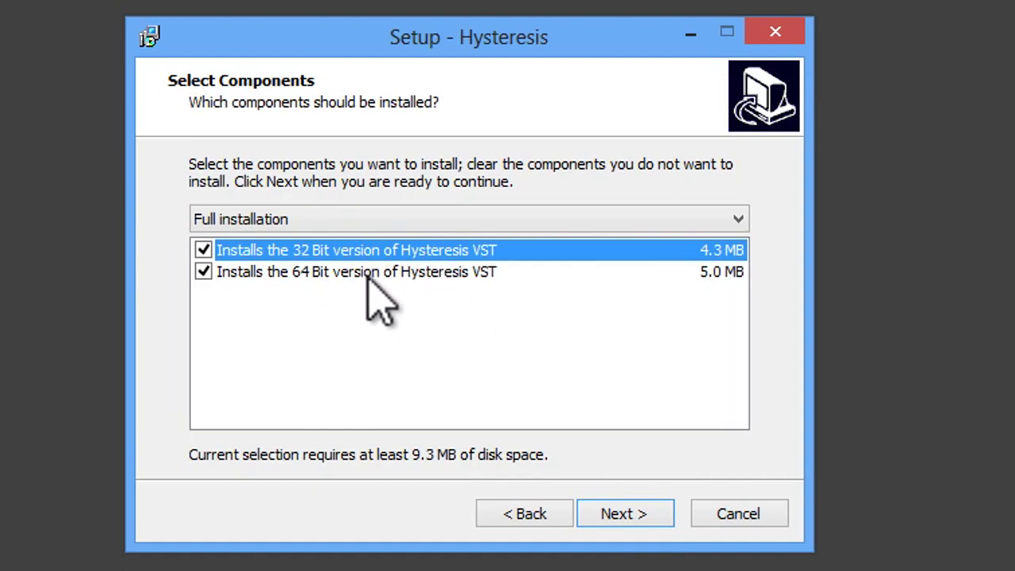
pyautogui.click(623, 517)
pyautogui.click(616, 514)
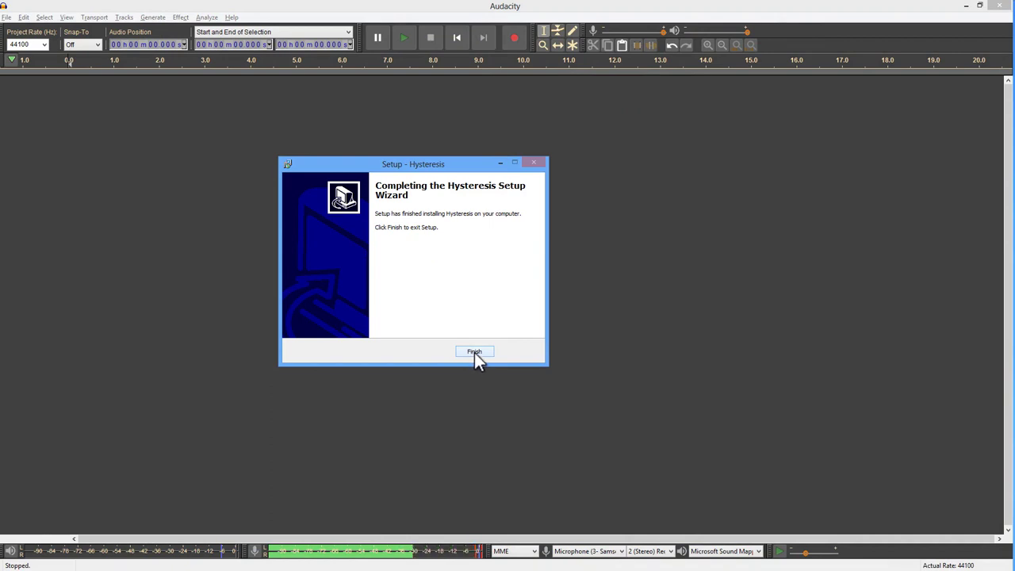
# Finish the setup wizard and open Audacity's Analyze menu
pyautogui.click(474, 352)
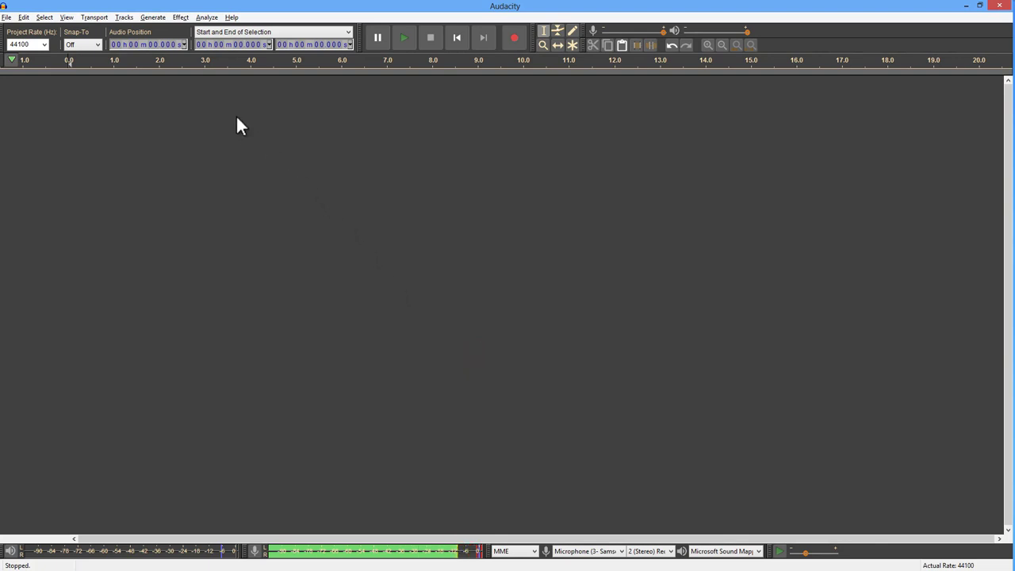
pyautogui.click(217, 18)
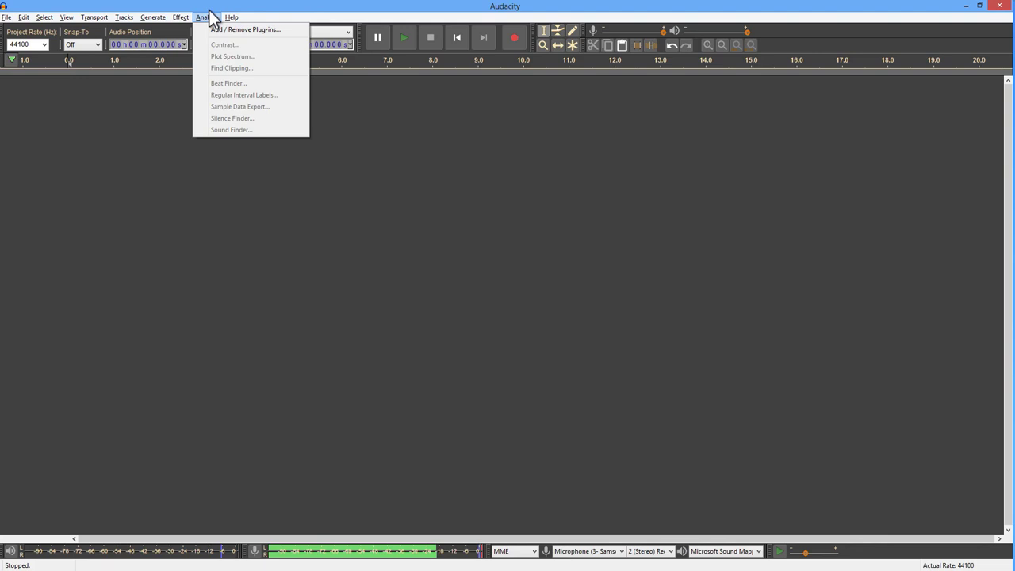
# Switch between the Analyze and Effect menus, ending with the Effect menu open
pyautogui.click(209, 17)
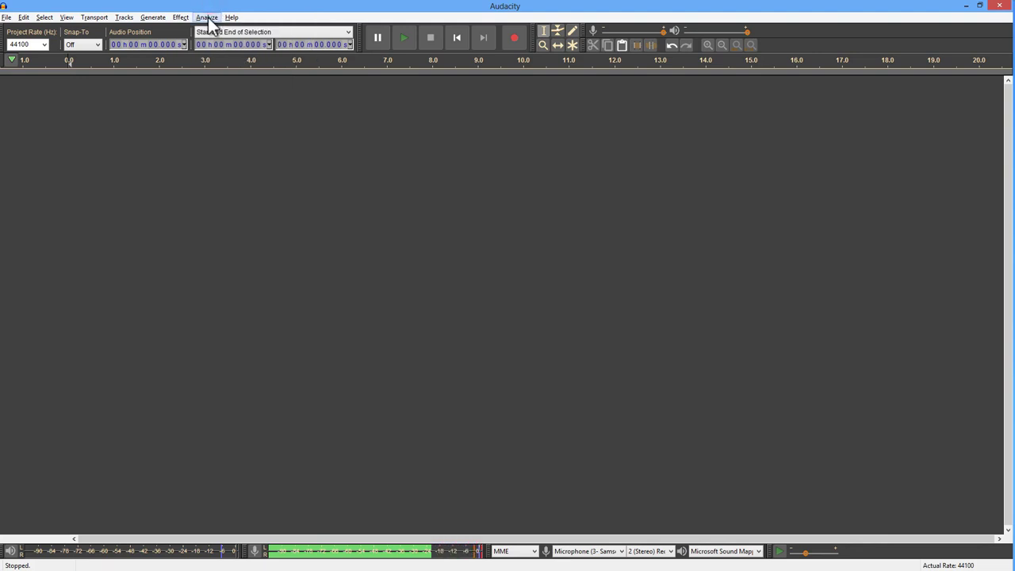
pyautogui.click(209, 19)
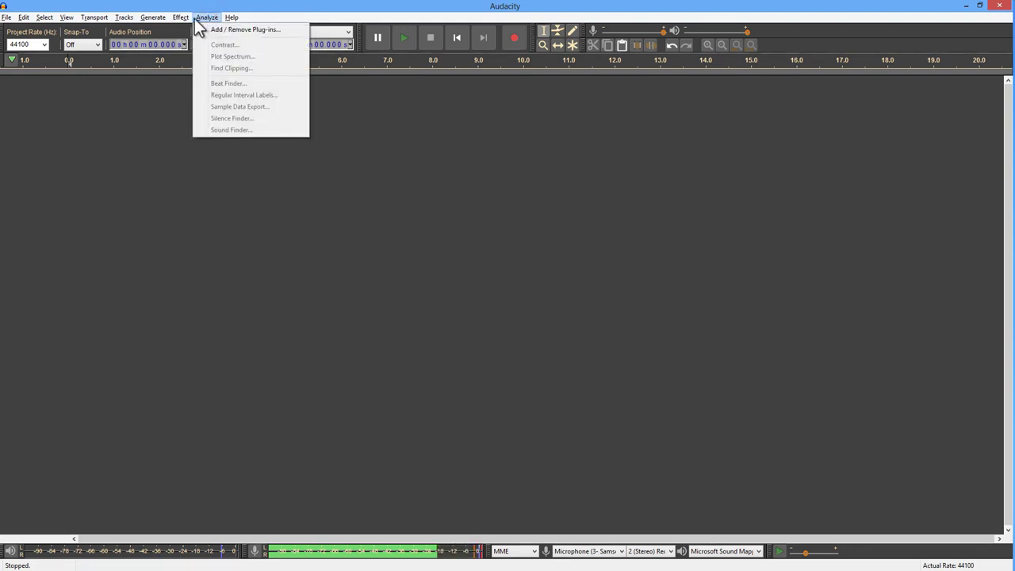
pyautogui.click(184, 18)
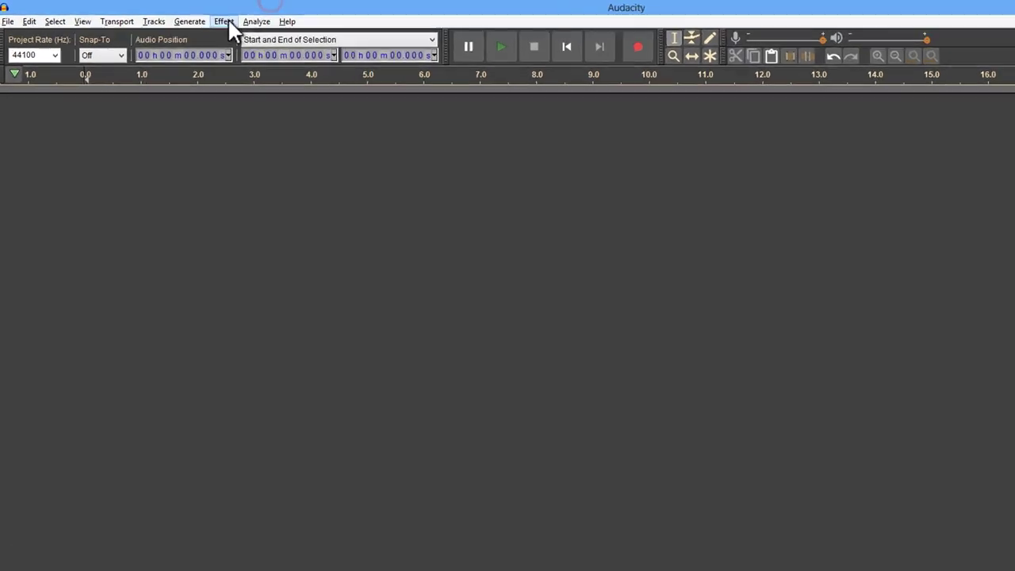
pyautogui.click(254, 22)
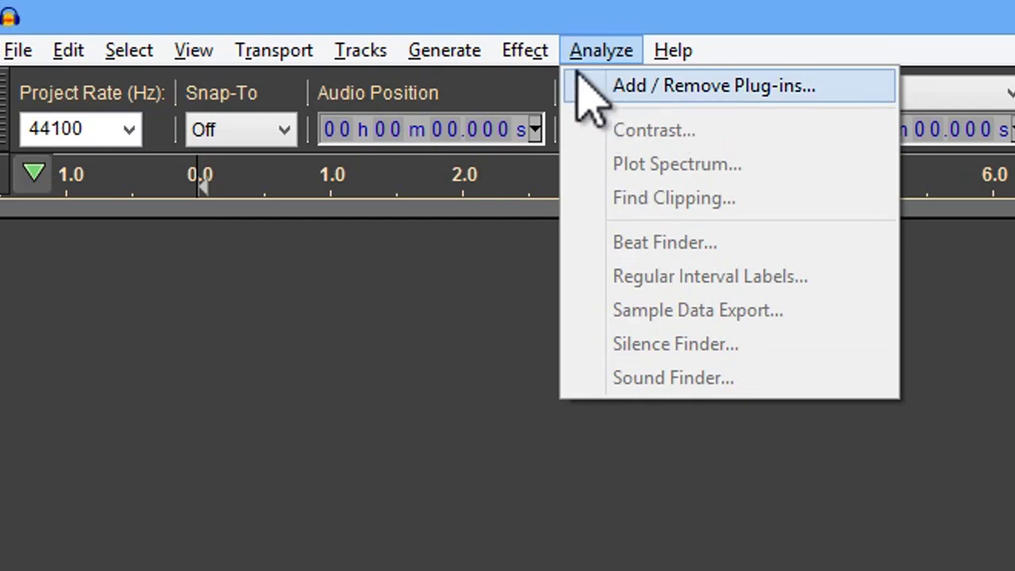
pyautogui.click(519, 46)
pyautogui.click(520, 46)
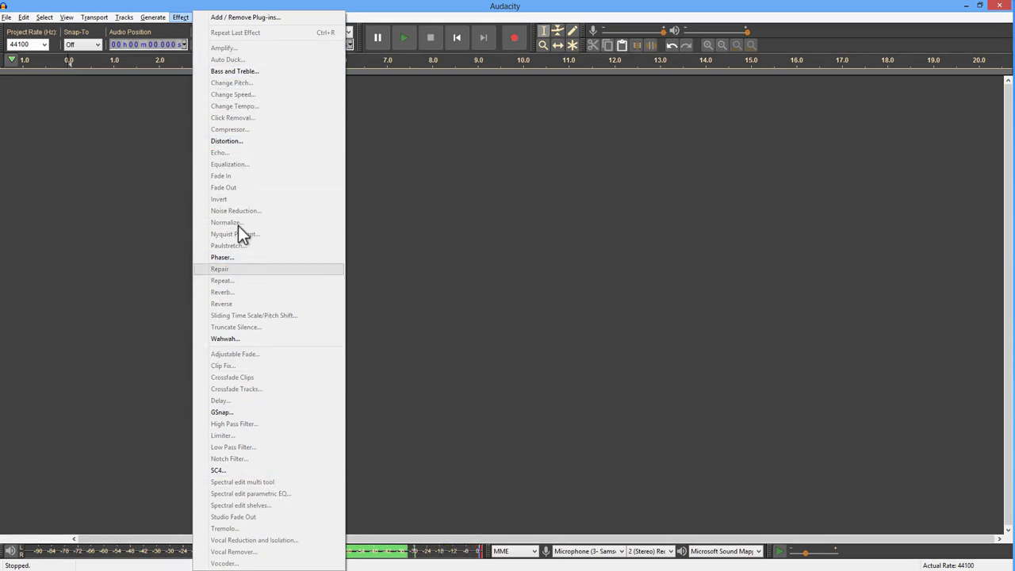
pyautogui.click(228, 8)
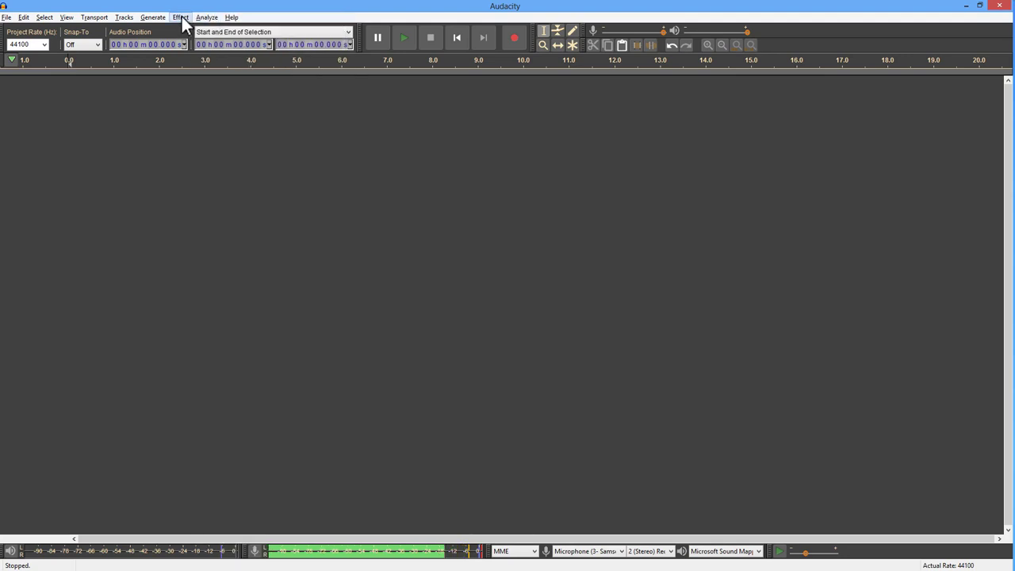
pyautogui.click(181, 17)
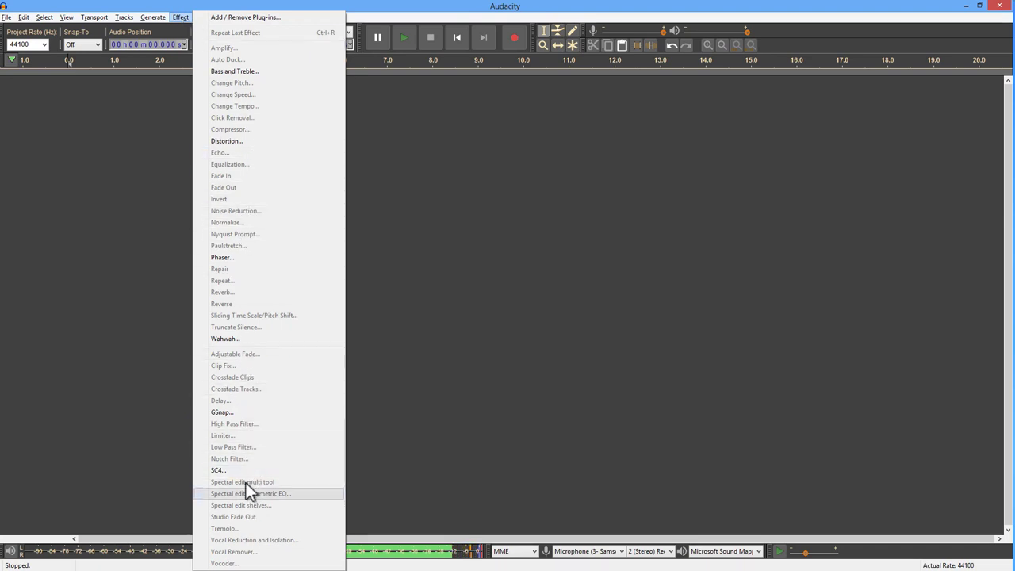
# Open the Plug-in Manager, move and enlarge its window, and sort the list by Path
pyautogui.click(226, 17)
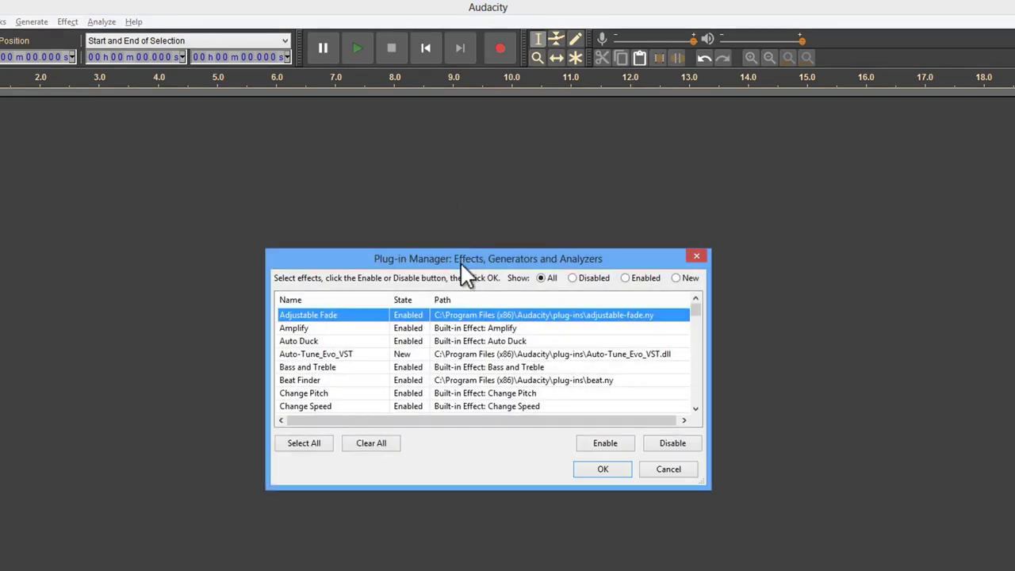
pyautogui.moveTo(461, 263); pyautogui.dragTo(404, 156)
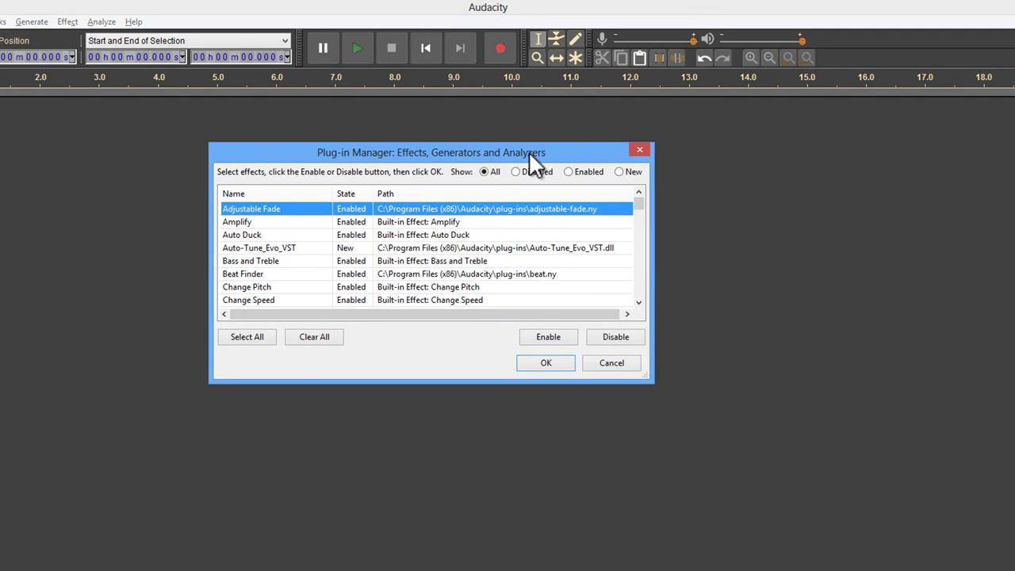
pyautogui.moveTo(644, 382); pyautogui.dragTo(802, 565)
pyautogui.click(414, 194)
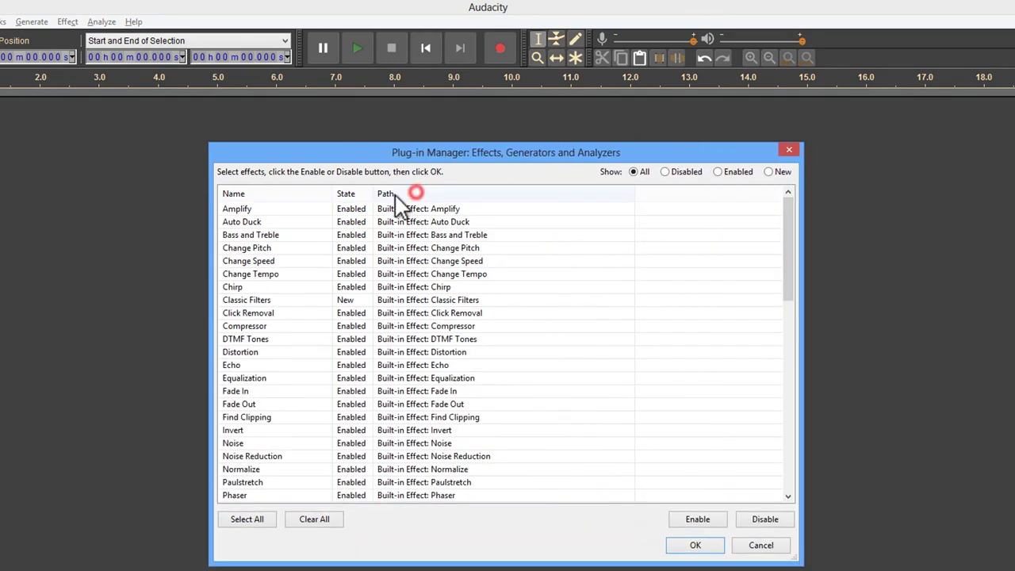
# Browse the sorted list, selecting Auto-Tune_Evo_VST, GSnap, Hysteresis, Sound Finder and Silence Finder
pyautogui.scroll(-1, 414, 222)
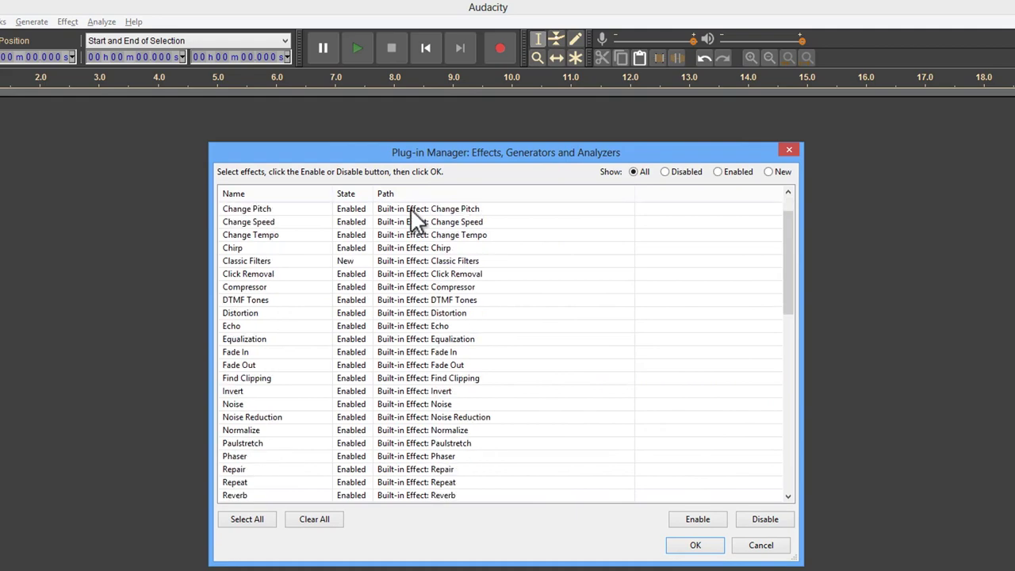
pyautogui.scroll(-9, 416, 220)
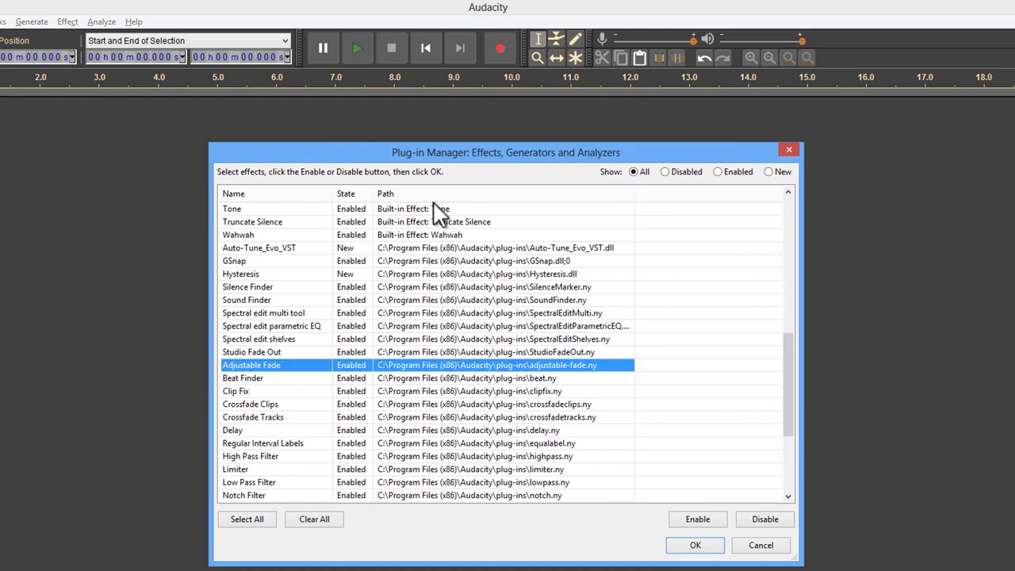
pyautogui.click(428, 249)
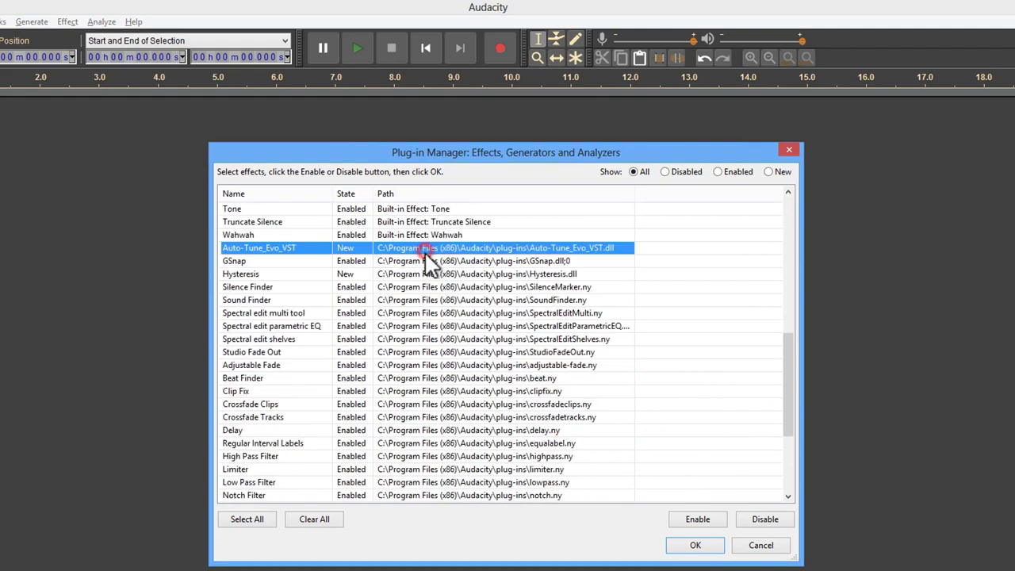
pyautogui.click(473, 260)
pyautogui.click(476, 274)
pyautogui.click(478, 300)
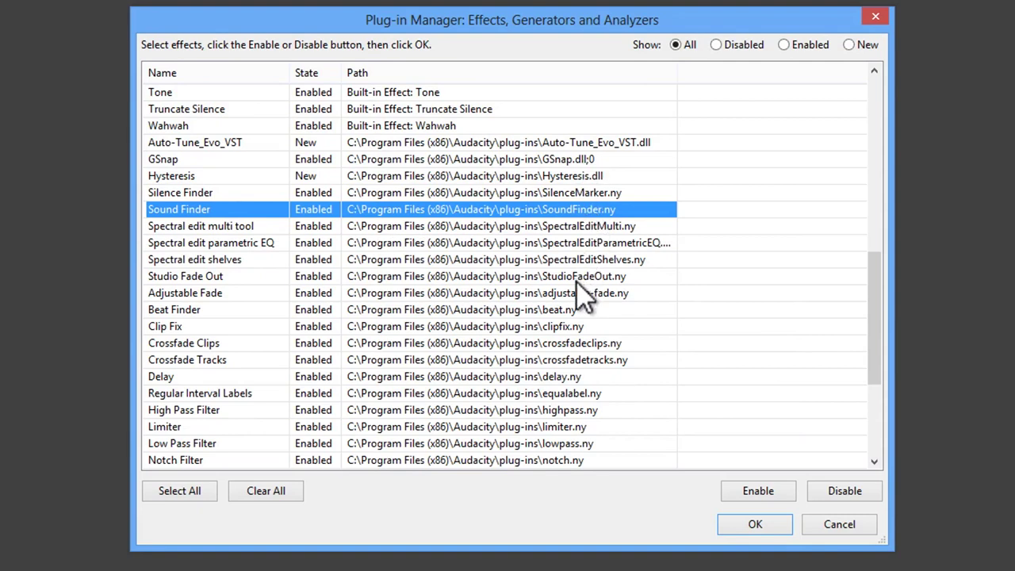
pyautogui.click(430, 195)
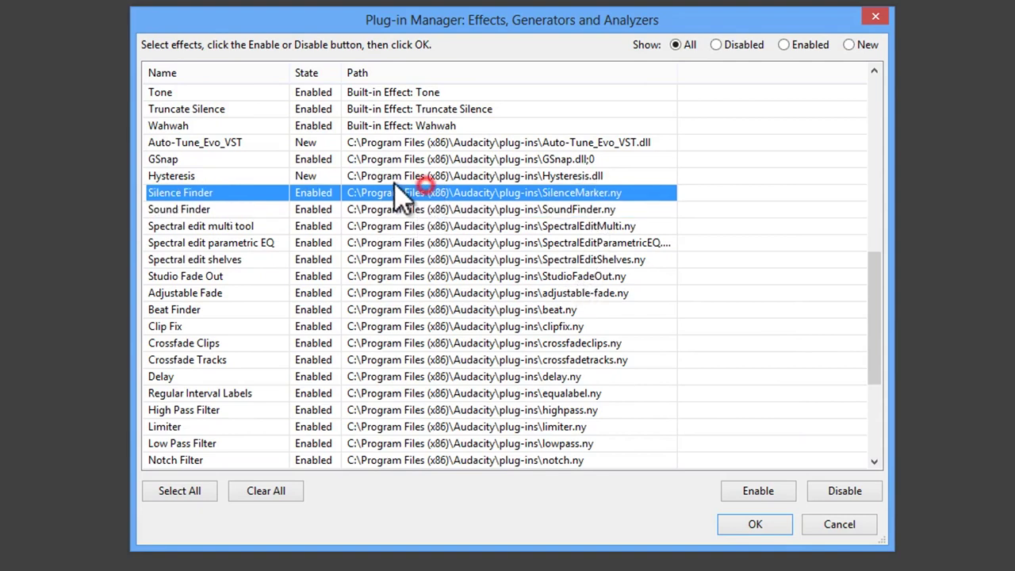
pyautogui.click(396, 175)
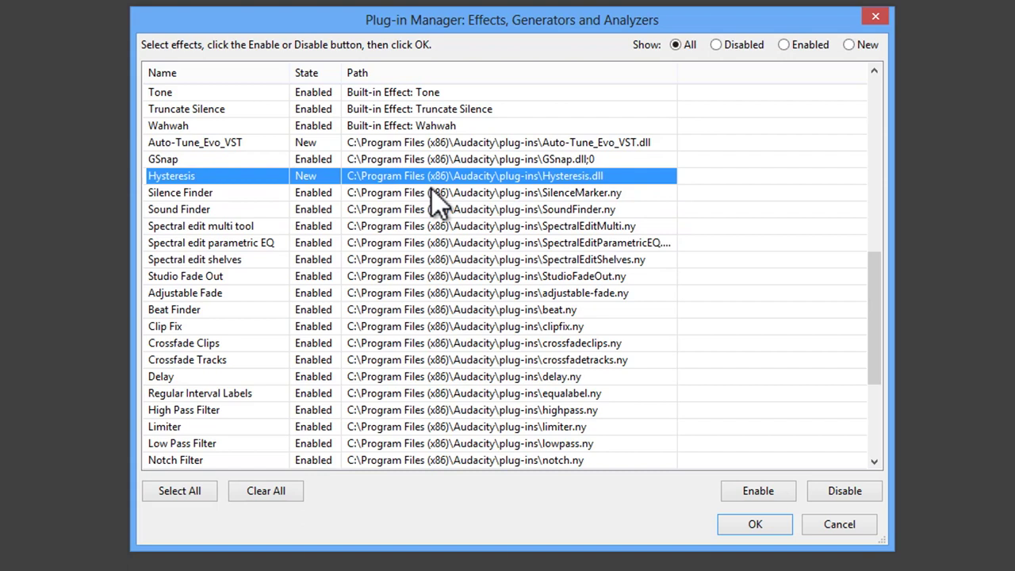
pyautogui.click(431, 191)
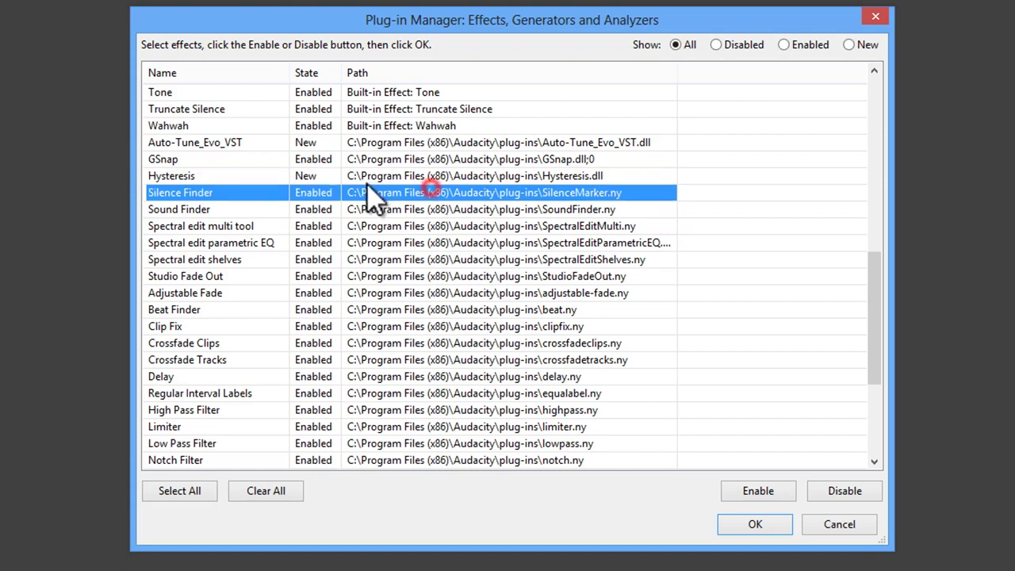
pyautogui.click(626, 179)
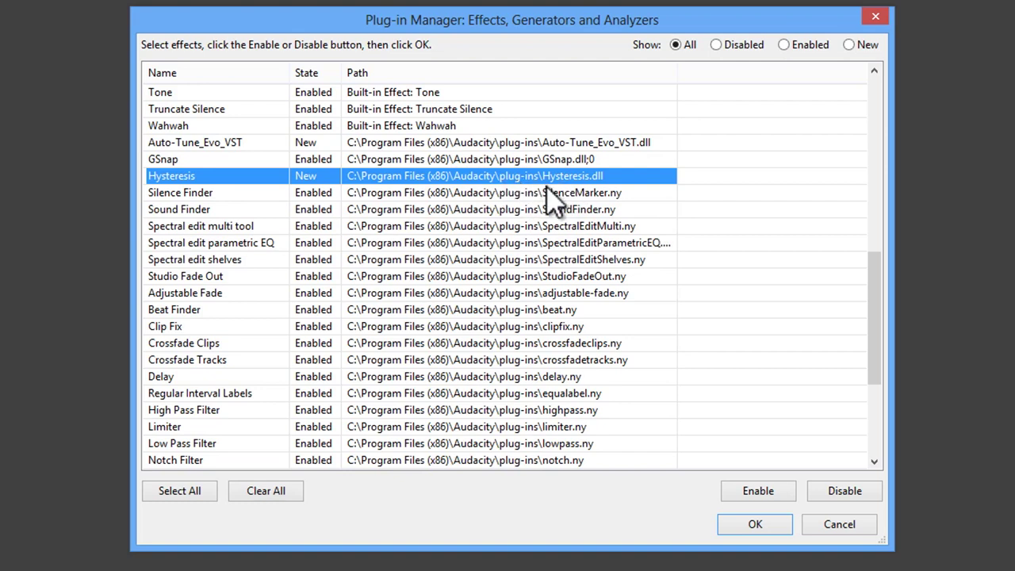
pyautogui.click(512, 198)
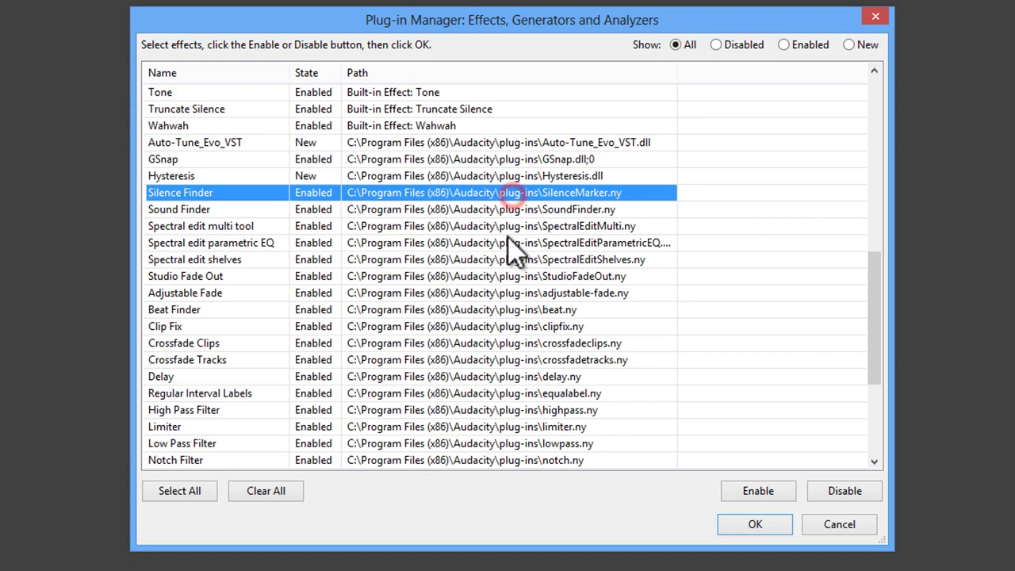
pyautogui.scroll(-2, 509, 236)
pyautogui.click(508, 230)
pyautogui.scroll(-2, 509, 236)
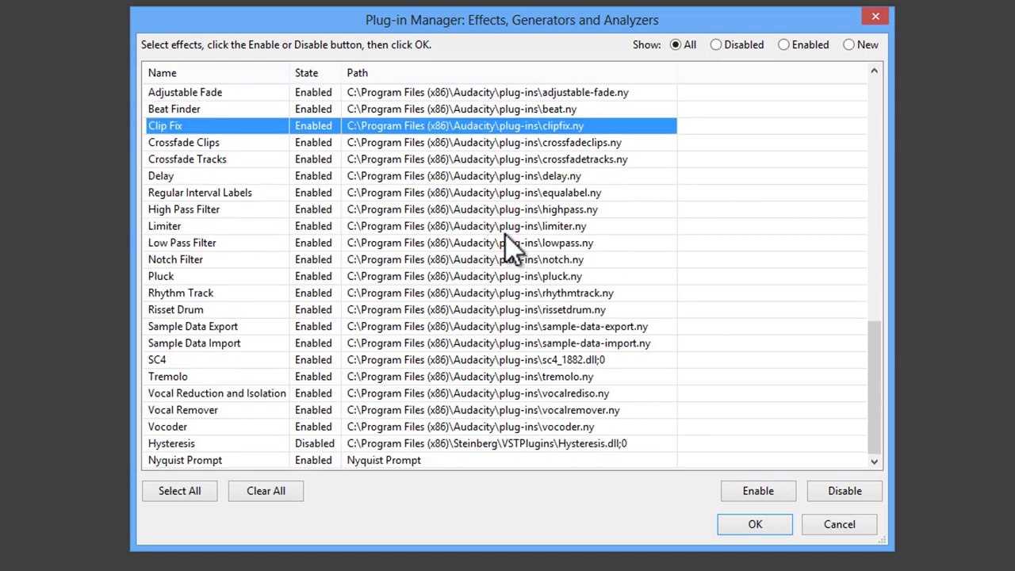
pyautogui.click(420, 444)
pyautogui.click(388, 427)
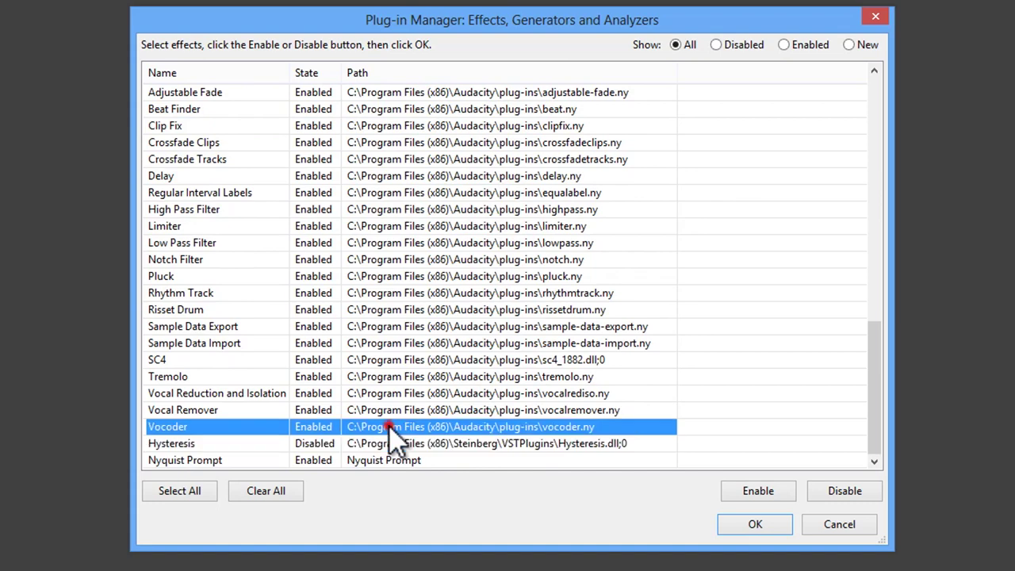
pyautogui.click(569, 446)
pyautogui.scroll(3, 555, 429)
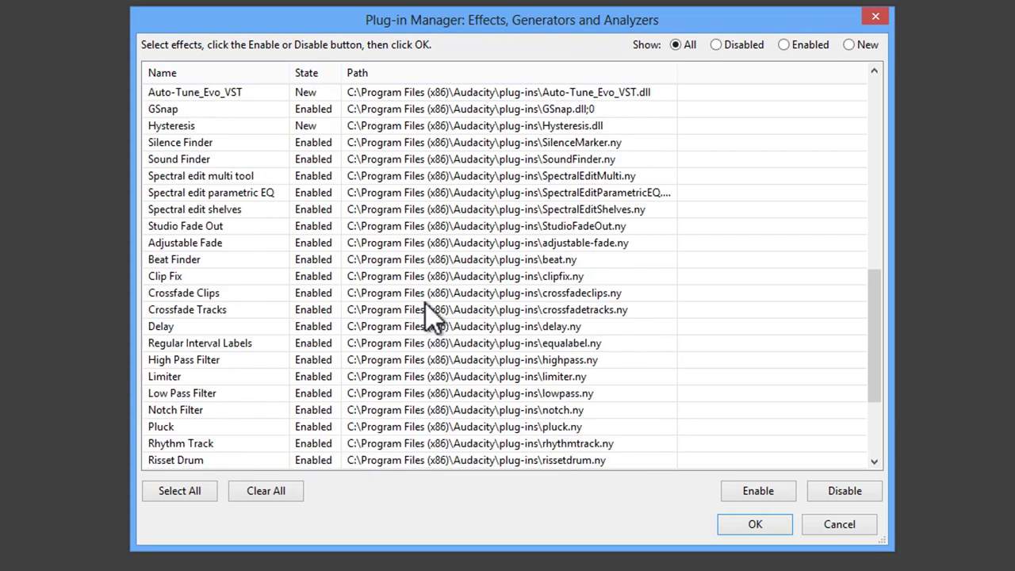
pyautogui.scroll(1, 511, 289)
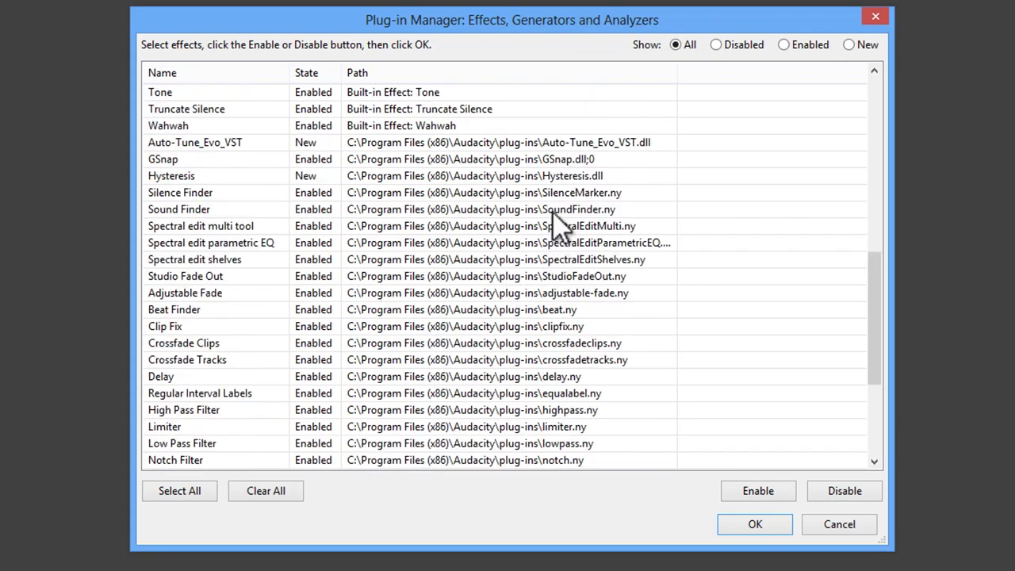
pyautogui.click(622, 176)
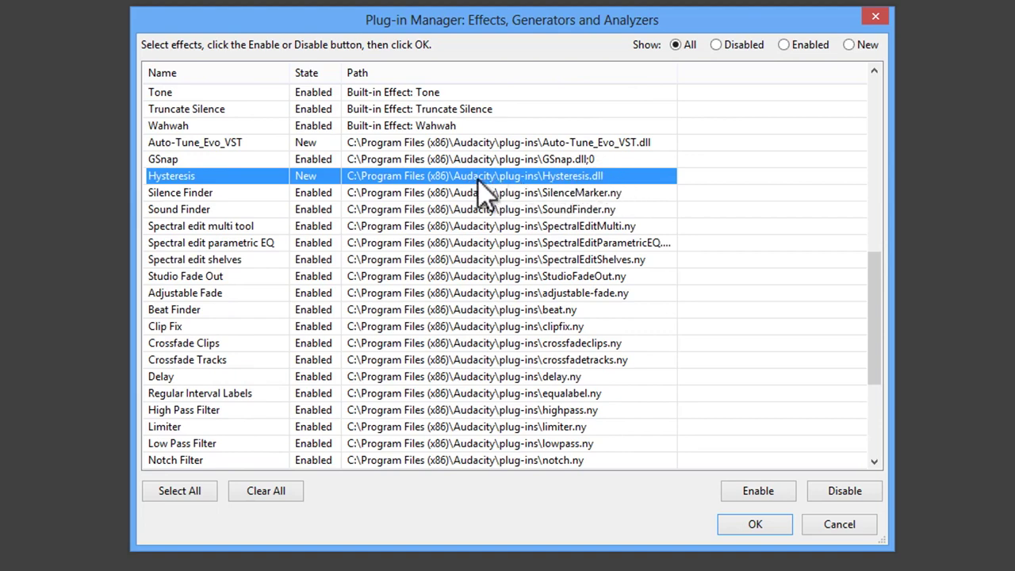
pyautogui.scroll(-4, 549, 177)
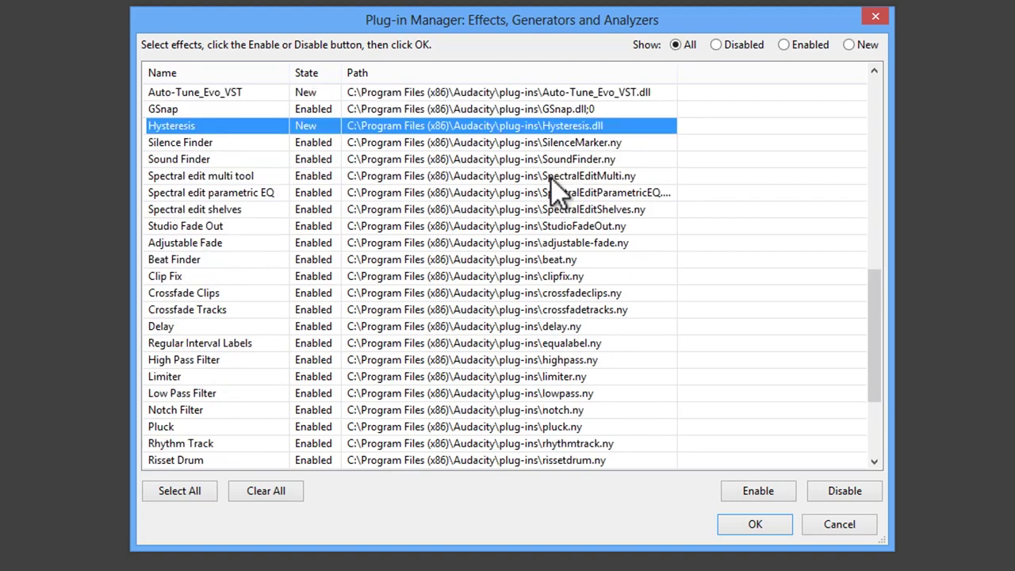
pyautogui.click(598, 447)
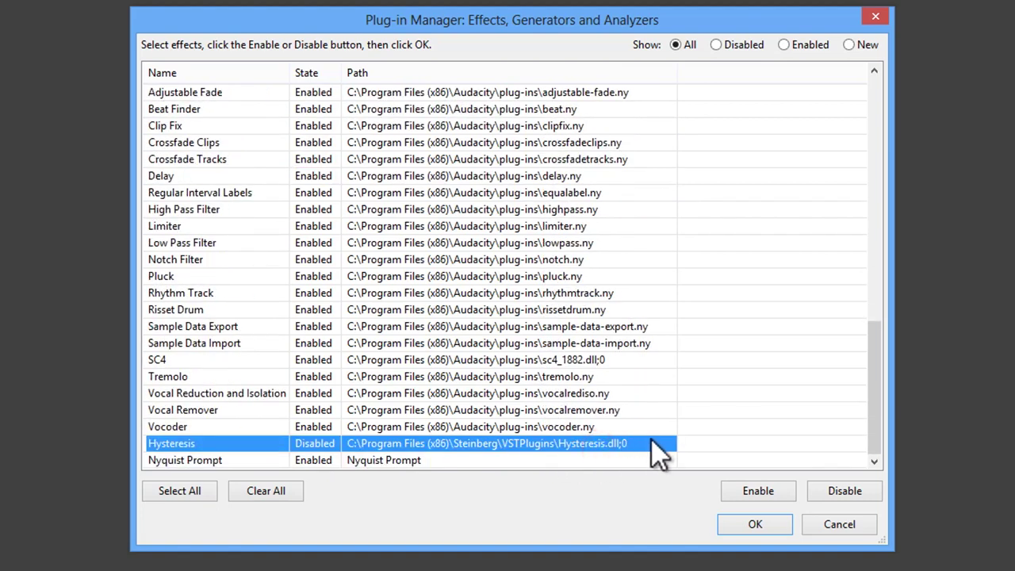
pyautogui.click(650, 428)
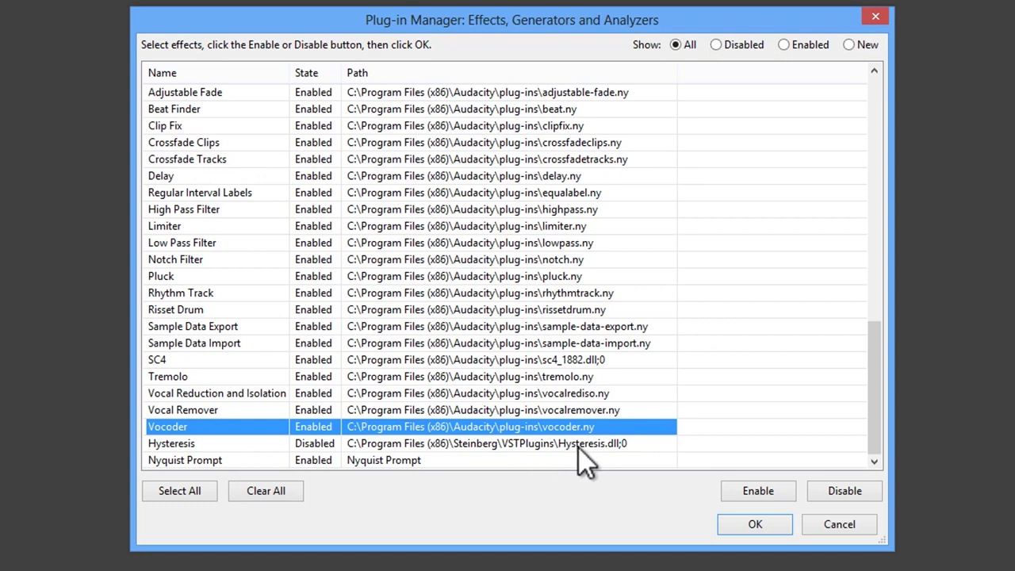
pyautogui.scroll(2, 600, 448)
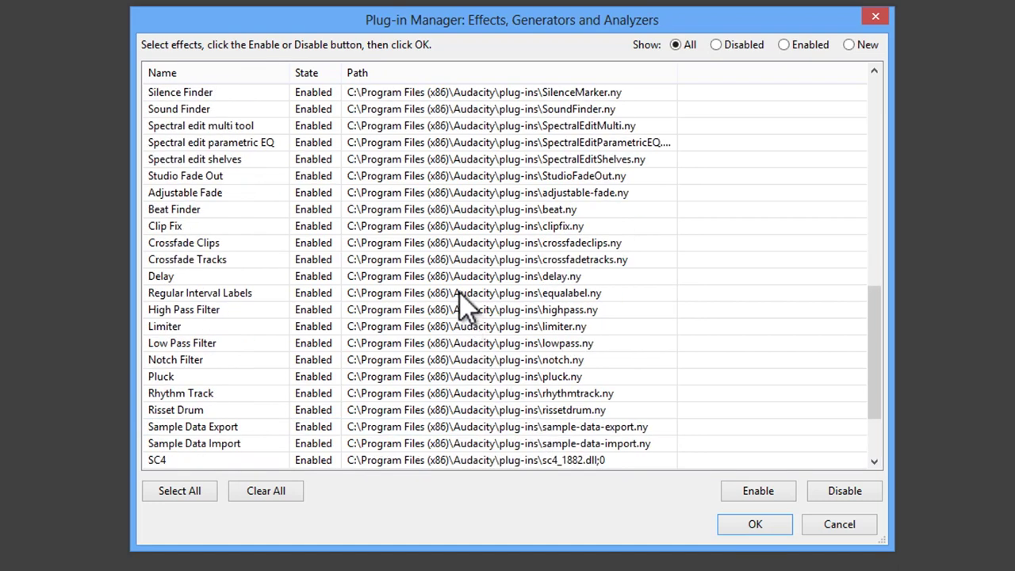
# Scroll the plug-in list and select the disabled Hysteresis entry
pyautogui.scroll(3, 468, 306)
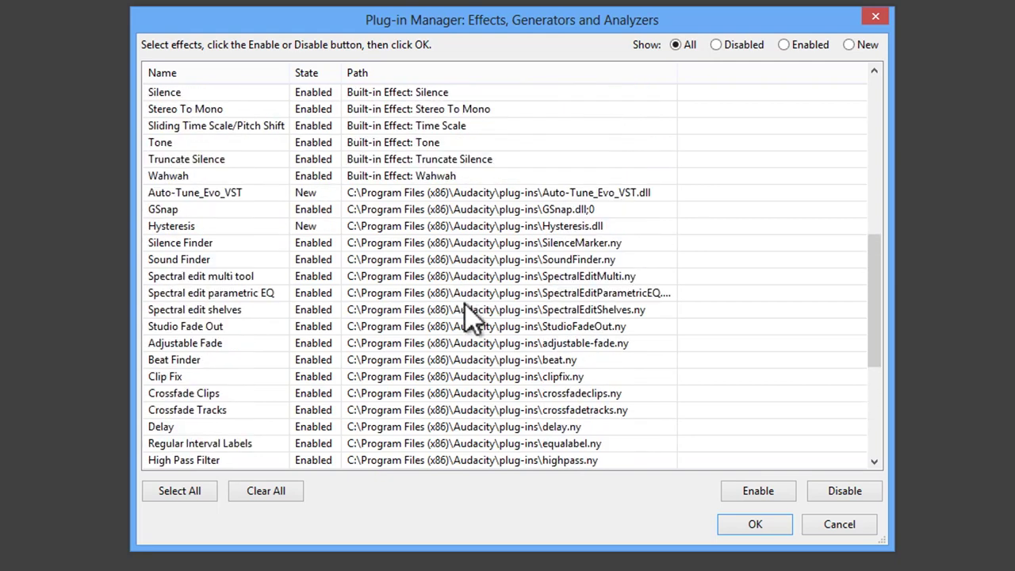
pyautogui.scroll(-5, 468, 313)
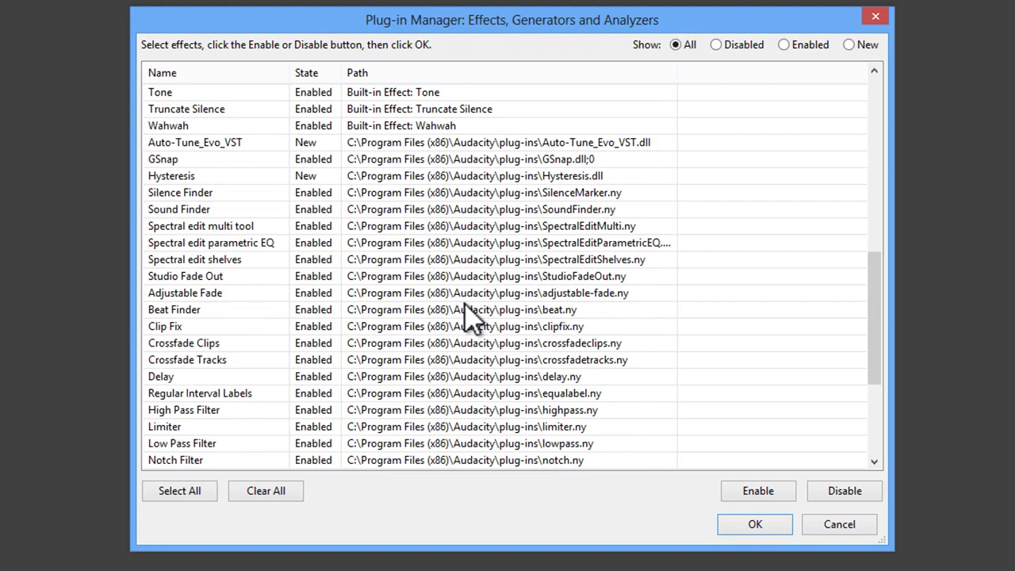
pyautogui.scroll(2, 468, 314)
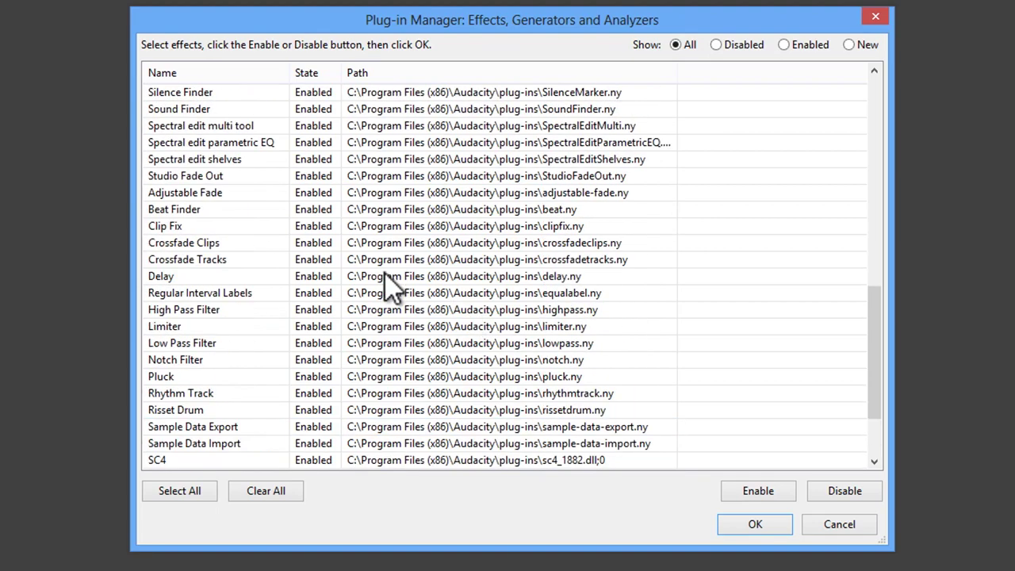
pyautogui.scroll(5, 523, 268)
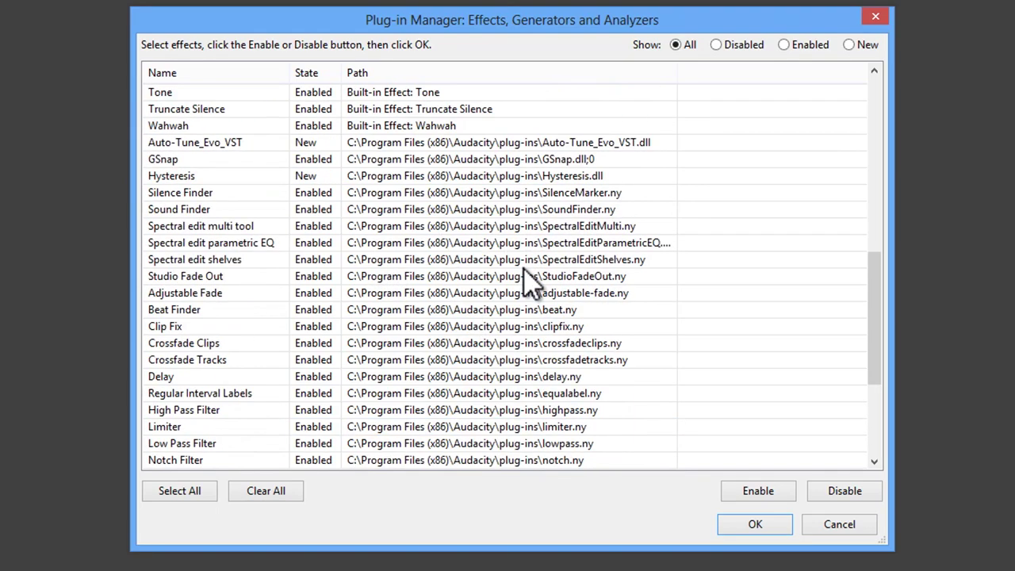
pyautogui.scroll(-7, 524, 268)
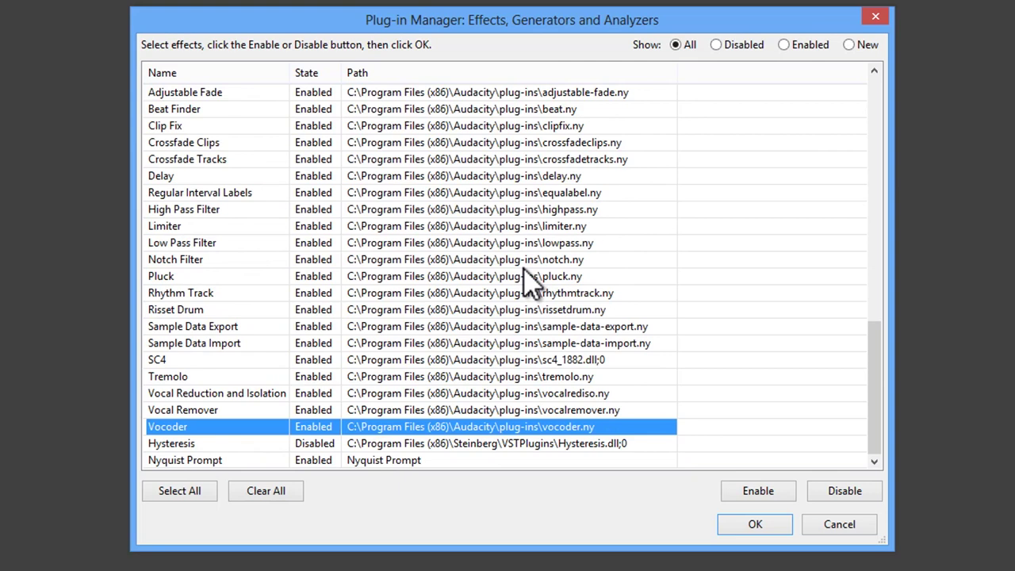
pyautogui.click(492, 444)
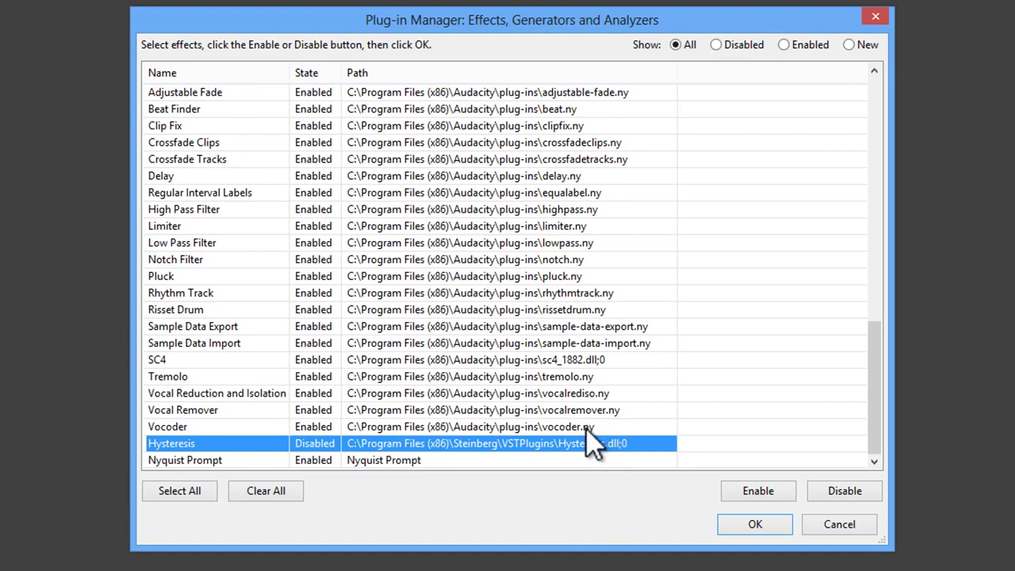
# Select the New Hysteresis entry and filter the list to show only New plug-ins
pyautogui.scroll(4, 591, 444)
pyautogui.click(448, 443)
pyautogui.scroll(4, 448, 444)
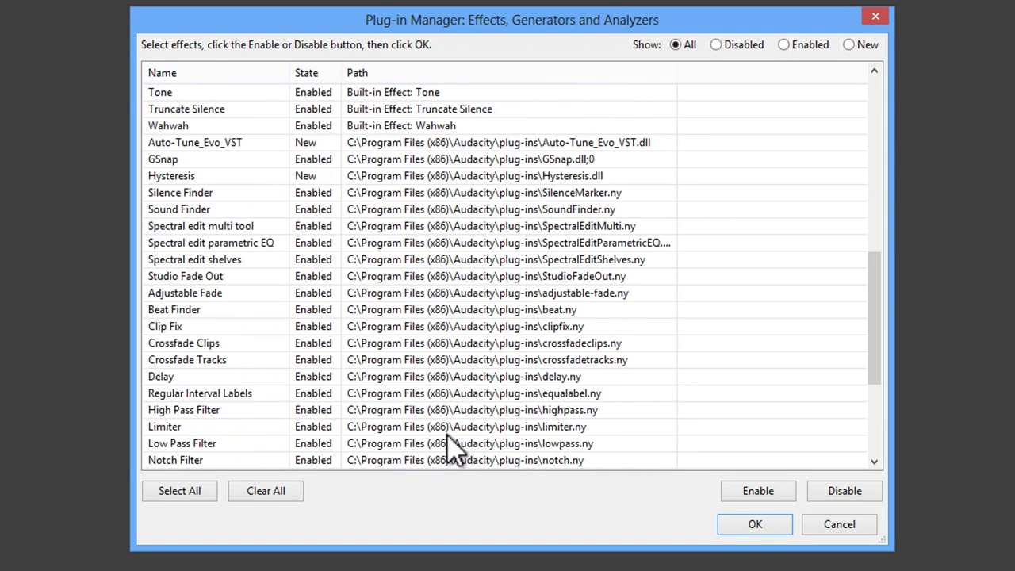
pyautogui.click(453, 179)
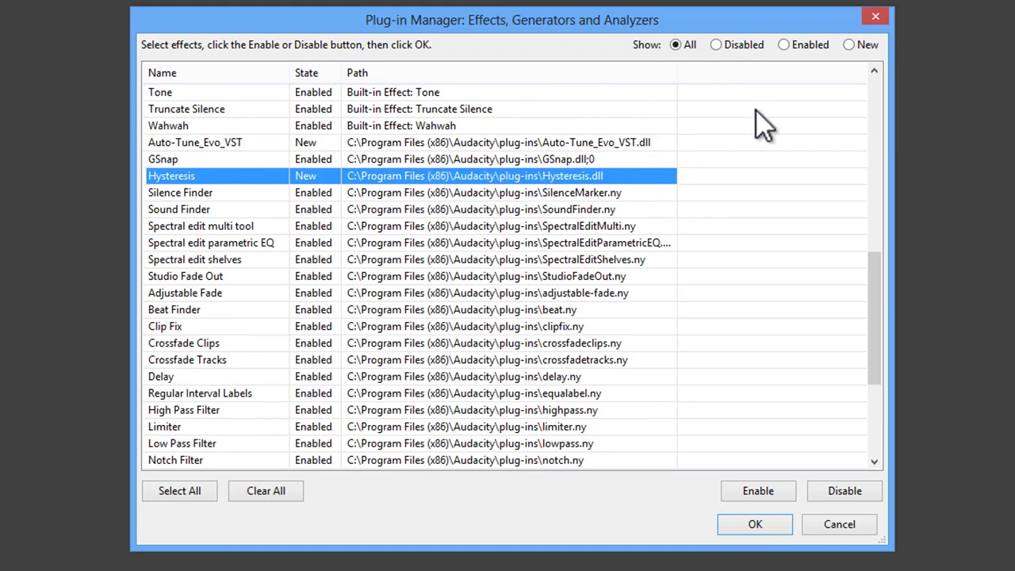
pyautogui.scroll(-4, 621, 430)
pyautogui.scroll(5, 677, 342)
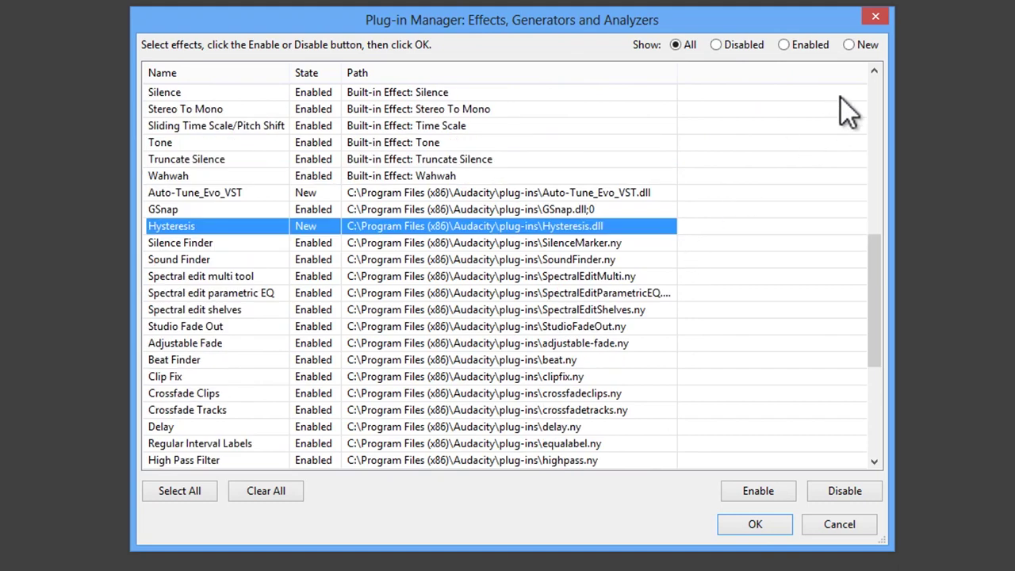
pyautogui.click(850, 45)
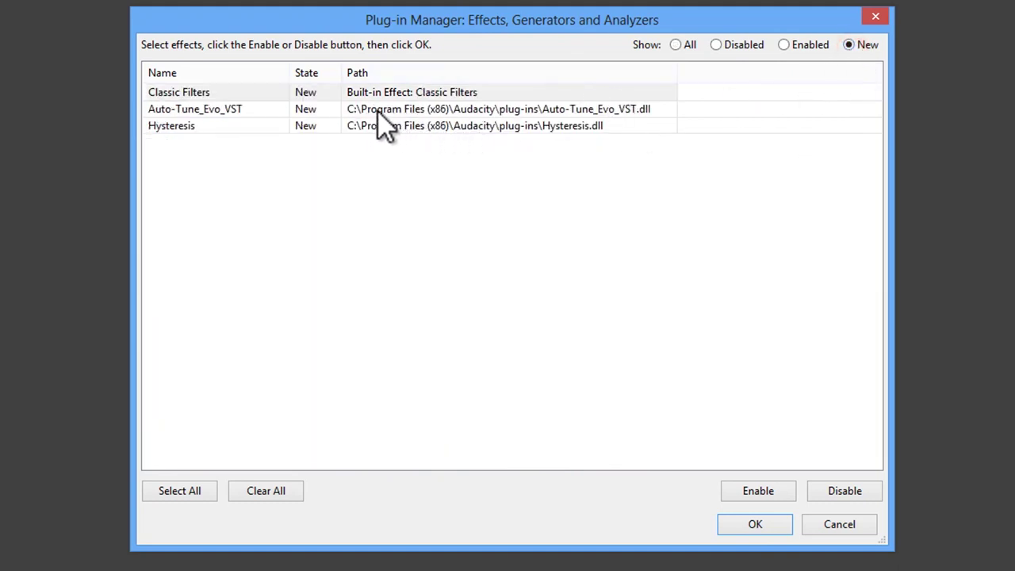
# Select Hysteresis in the New plug-ins list and enable it
pyautogui.click(225, 124)
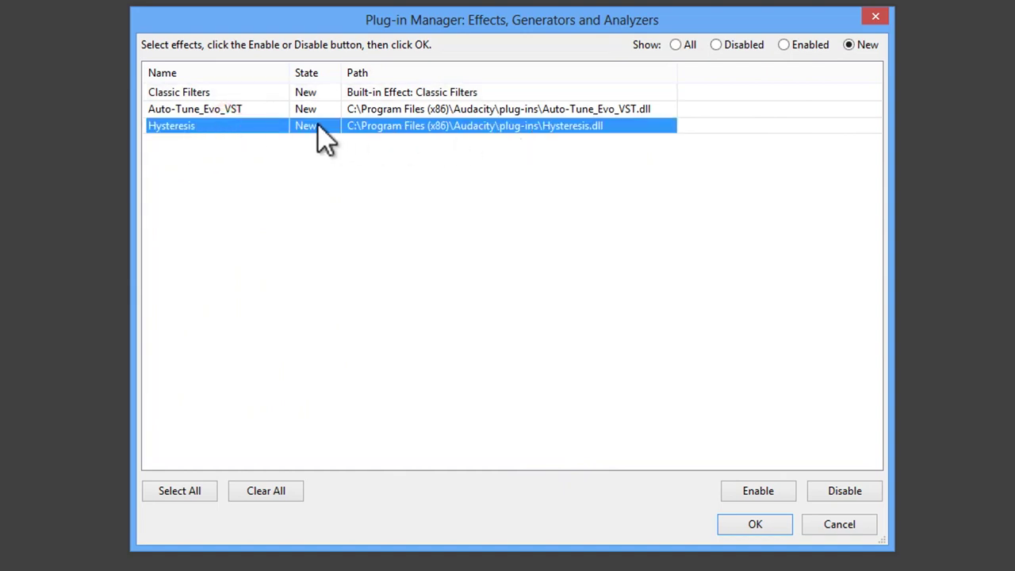
pyautogui.click(849, 45)
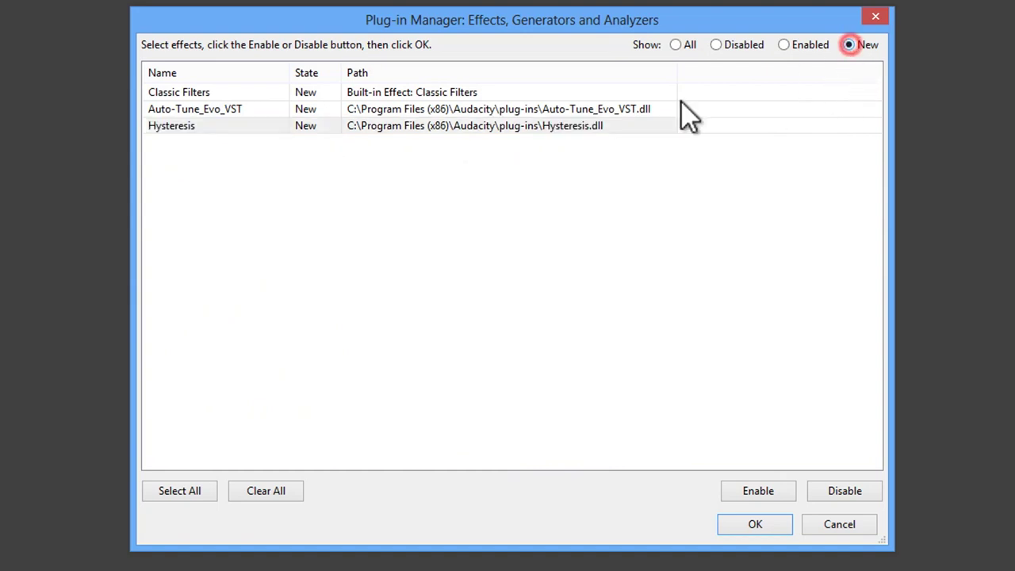
pyautogui.click(541, 133)
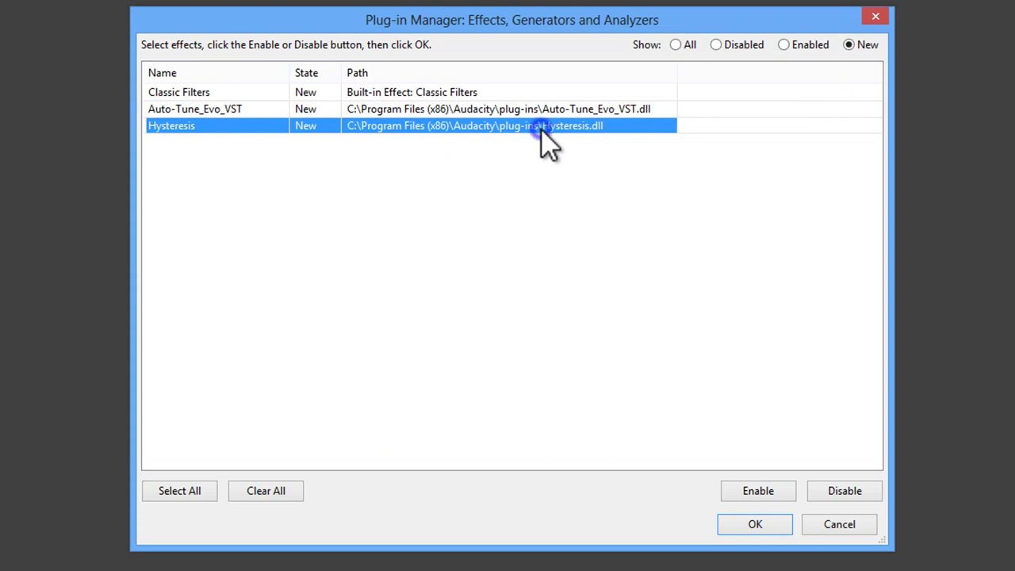
pyautogui.click(755, 495)
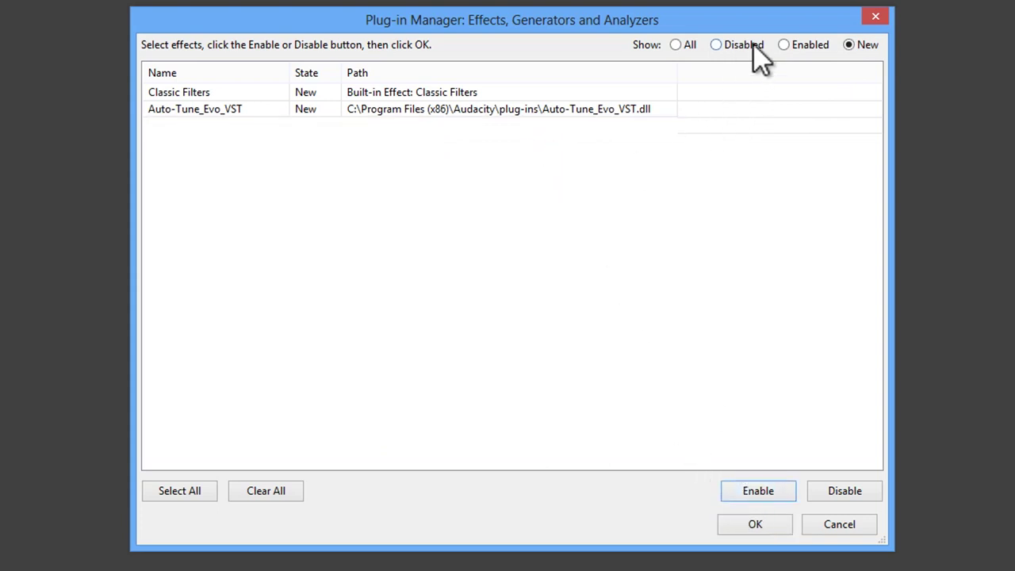
# Filter to Enabled plug-ins and find Hysteresis among them
pyautogui.click(784, 45)
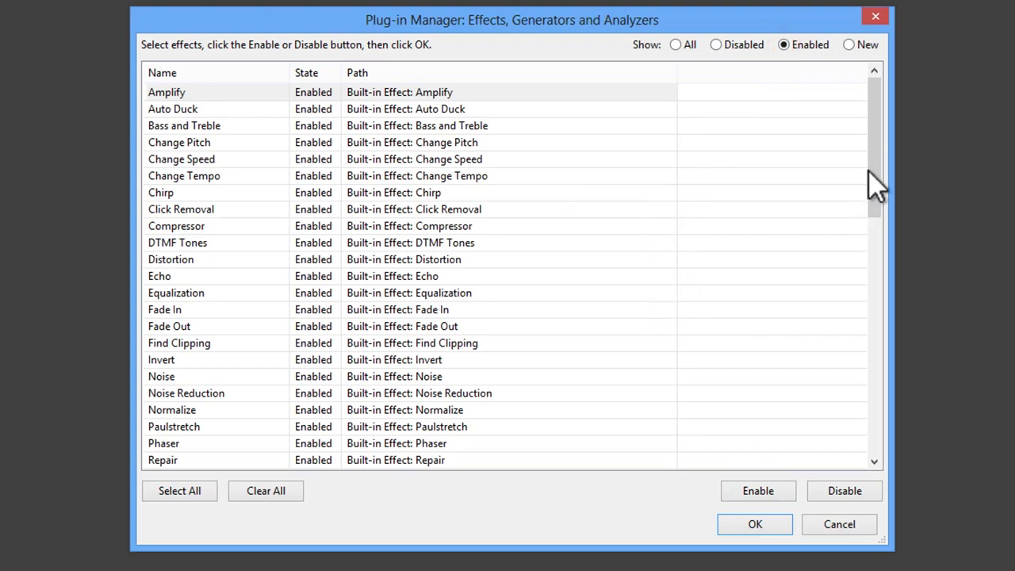
pyautogui.moveTo(872, 182); pyautogui.dragTo(876, 460)
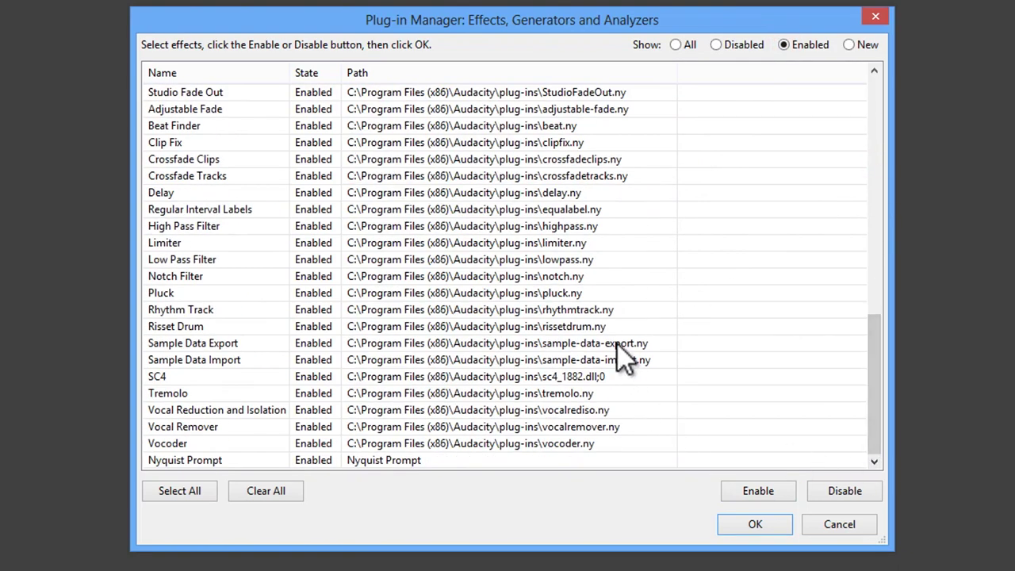
pyautogui.click(609, 183)
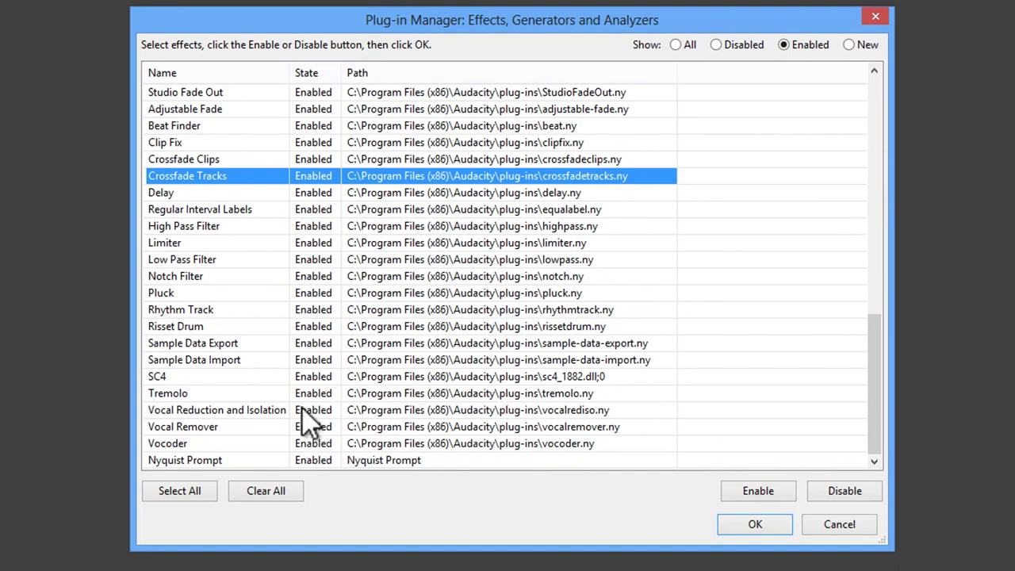
pyautogui.scroll(4, 298, 391)
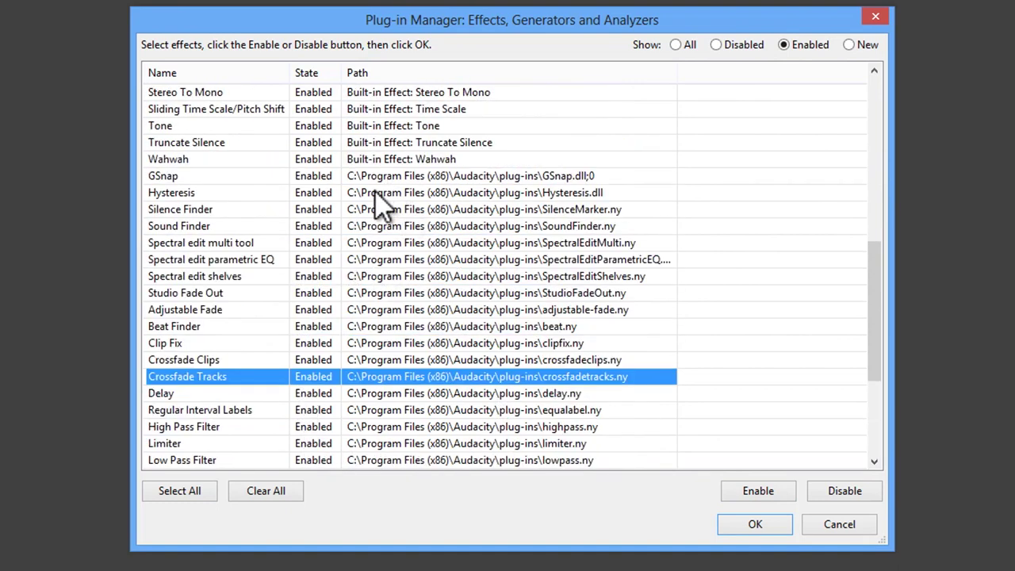
pyautogui.click(373, 193)
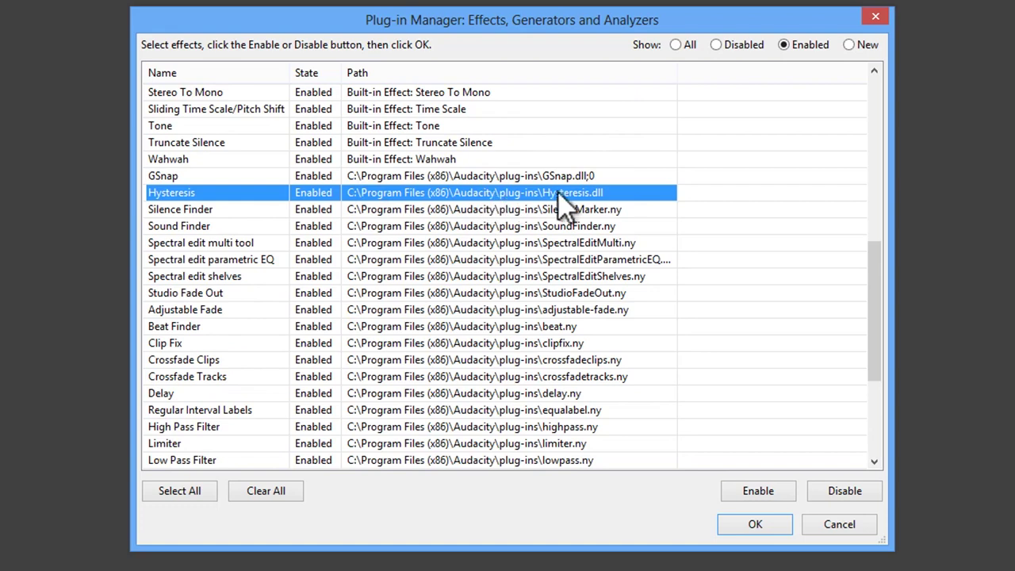
pyautogui.scroll(-4, 567, 205)
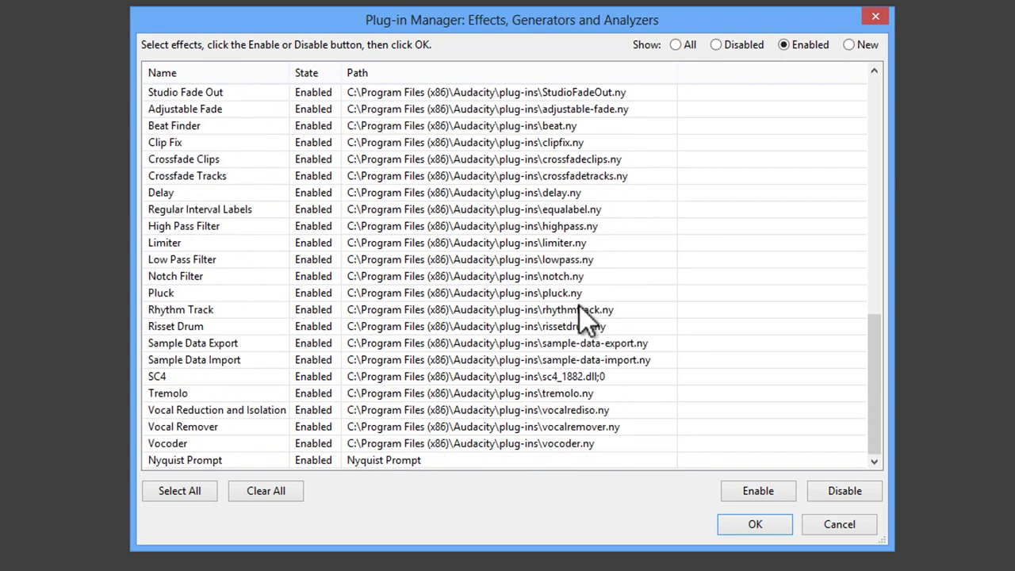
pyautogui.scroll(1, 583, 325)
pyautogui.scroll(-1, 580, 317)
# Check the Disabled list for Hysteresis, then return to the Enabled filter
pyautogui.click(720, 45)
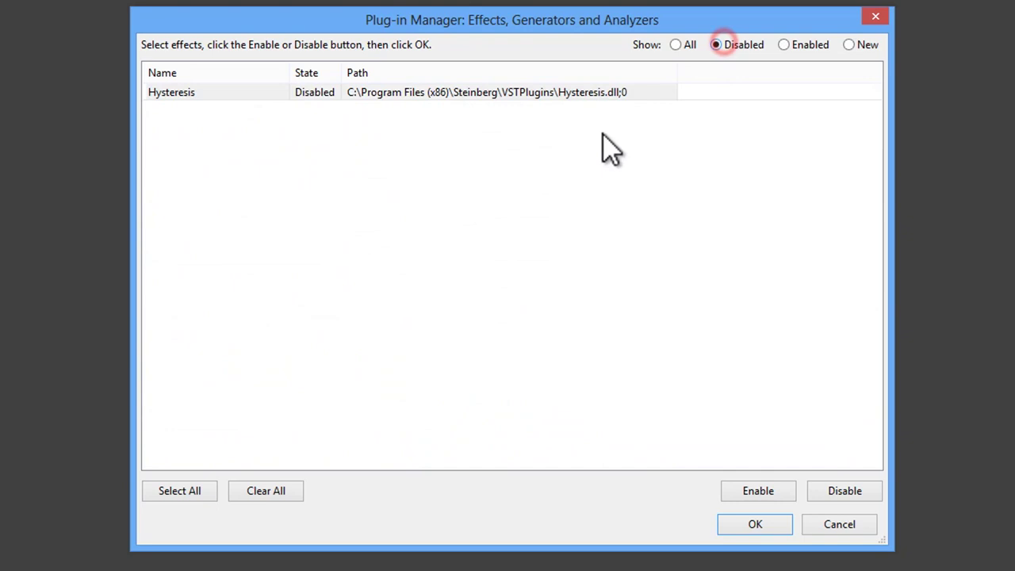
pyautogui.click(436, 101)
pyautogui.click(478, 95)
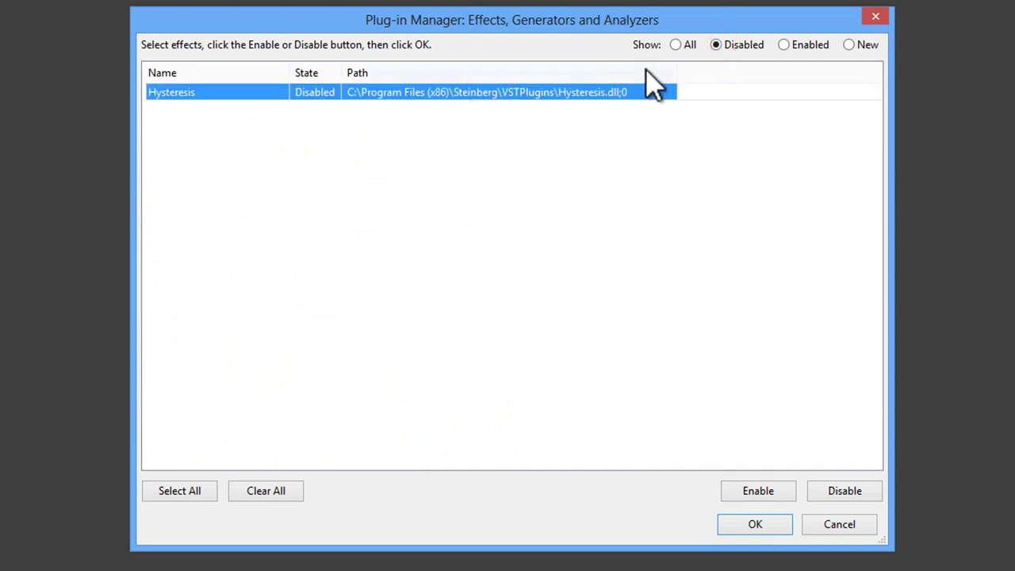
pyautogui.click(810, 45)
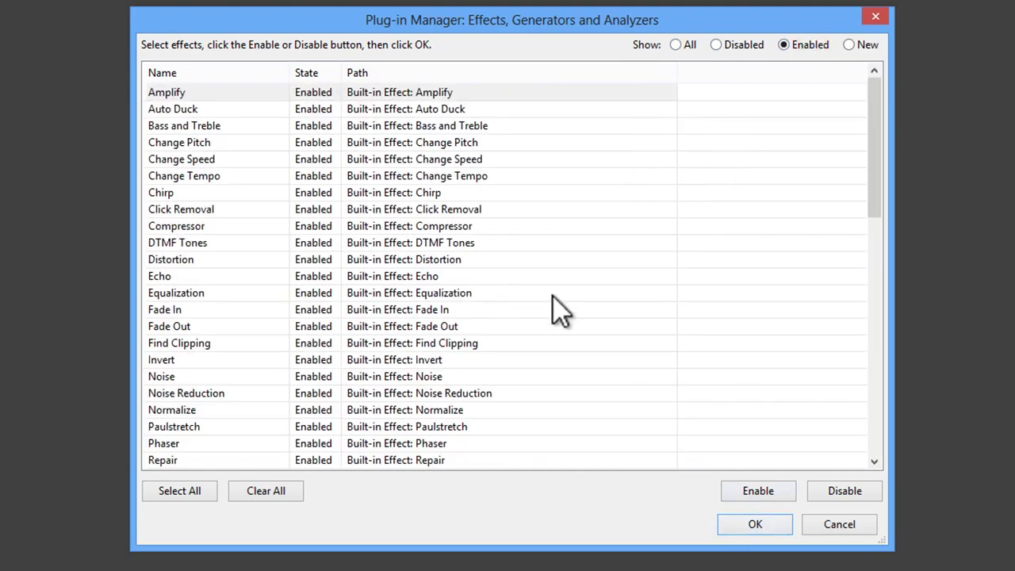
pyautogui.click(754, 526)
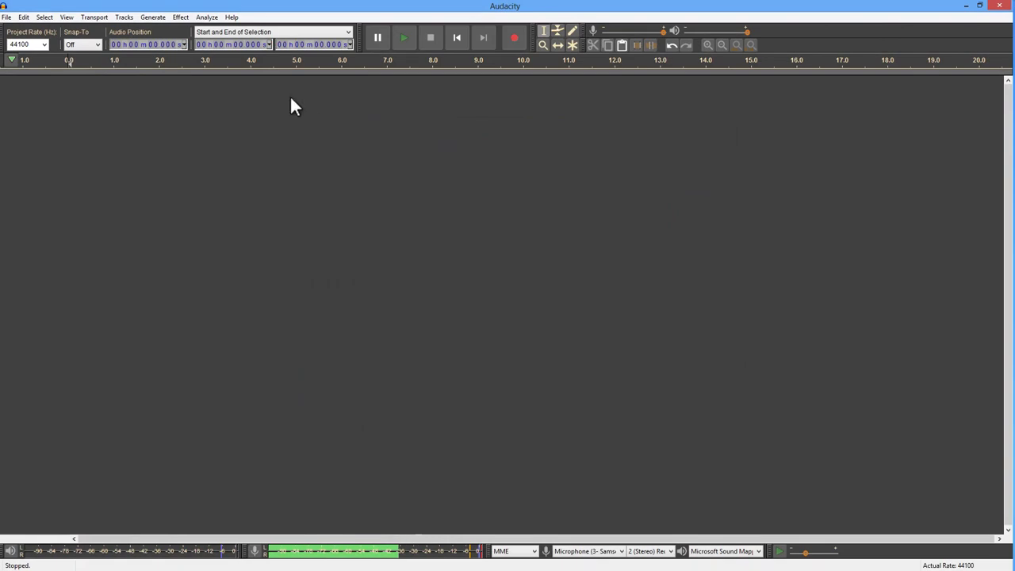
pyautogui.click(208, 18)
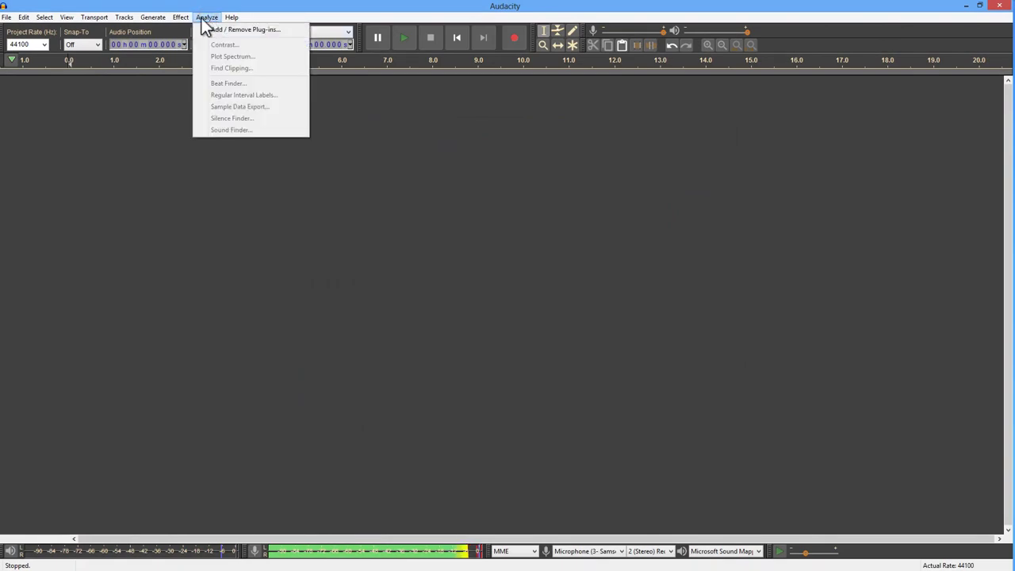
pyautogui.moveTo(183, 17)
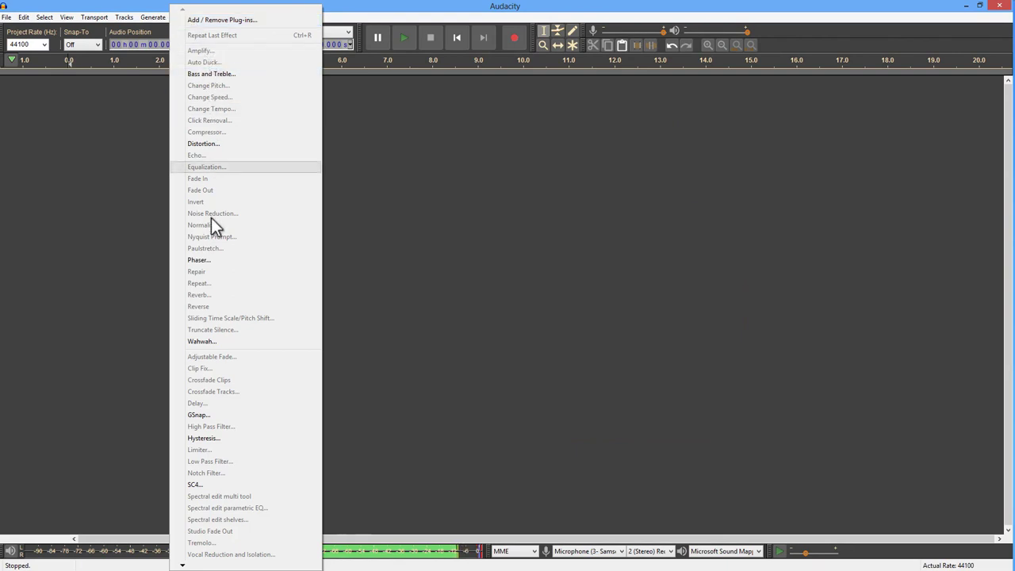
pyautogui.click(241, 441)
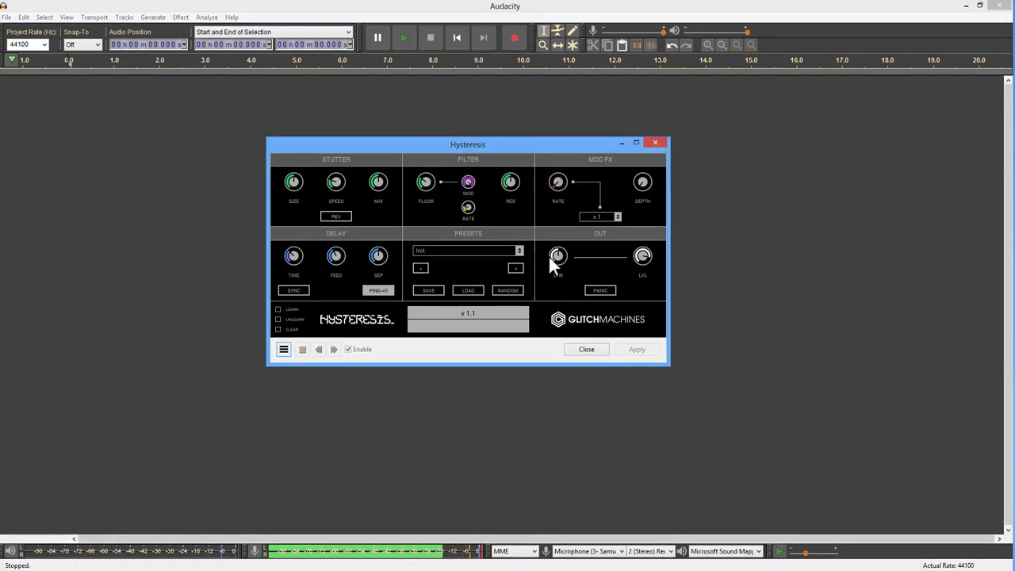
pyautogui.click(652, 140)
pyautogui.click(207, 17)
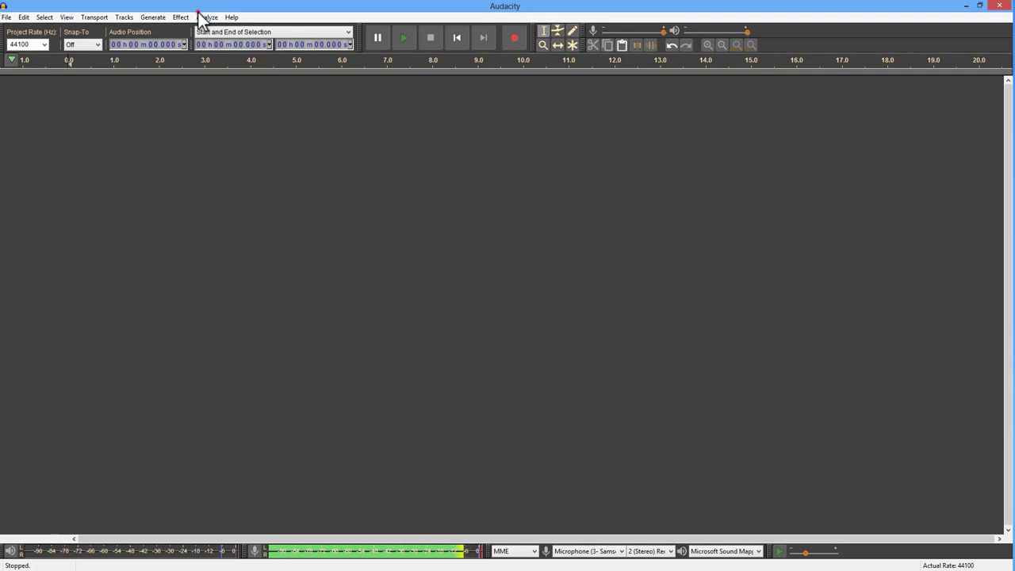
pyautogui.click(238, 30)
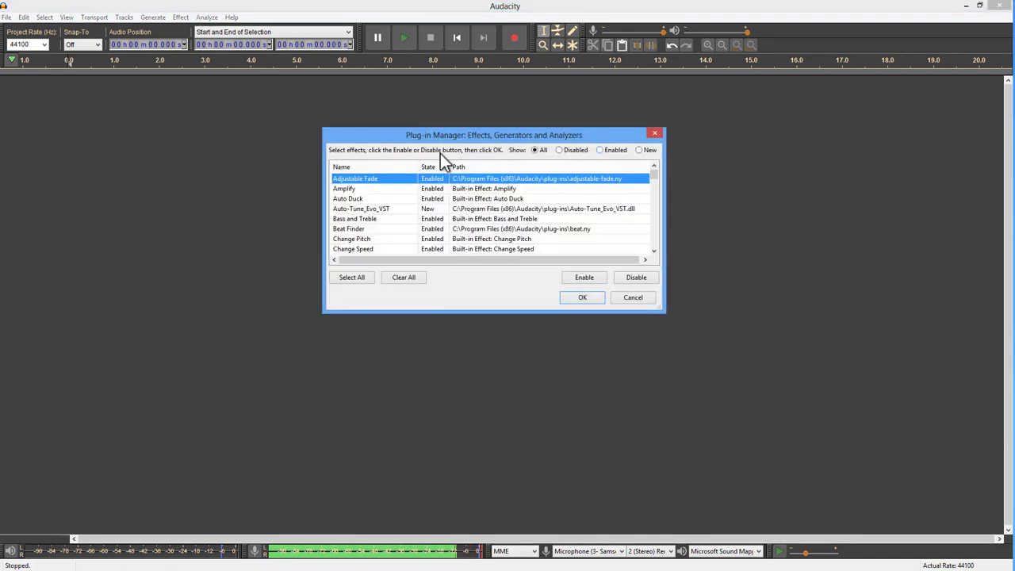
pyautogui.click(520, 209)
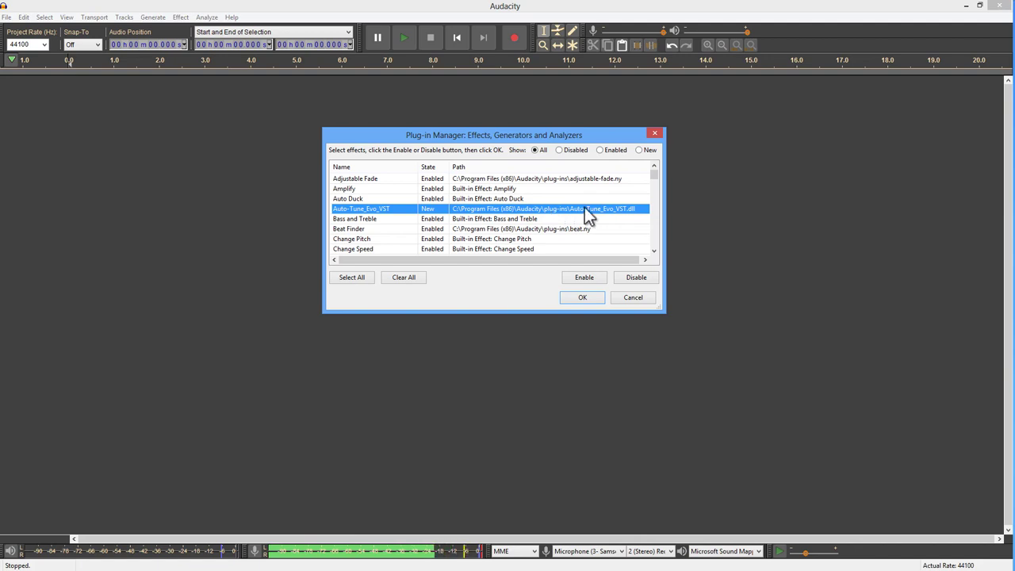
pyautogui.click(615, 219)
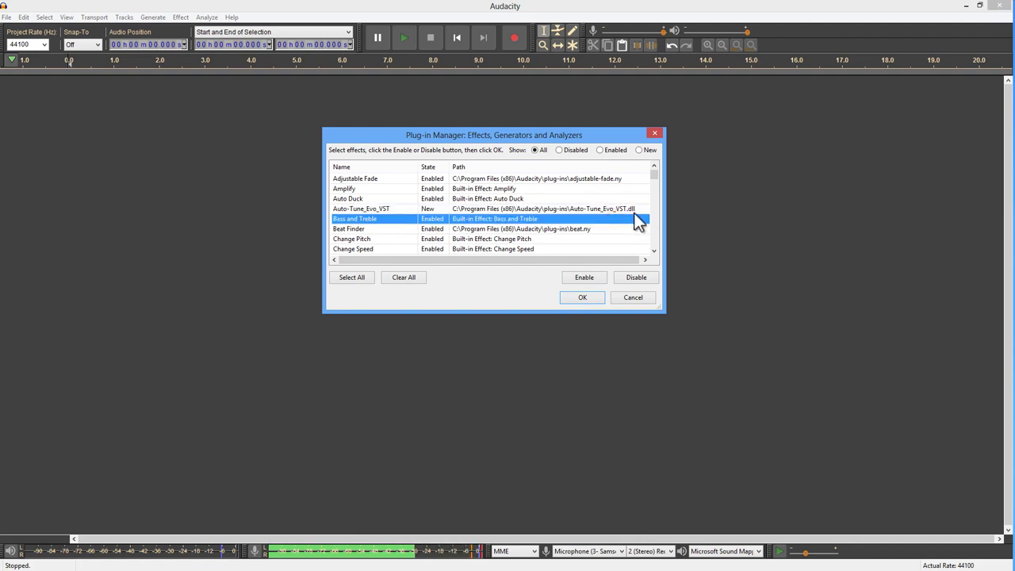
pyautogui.scroll(-15, 631, 223)
pyautogui.scroll(-3, 559, 190)
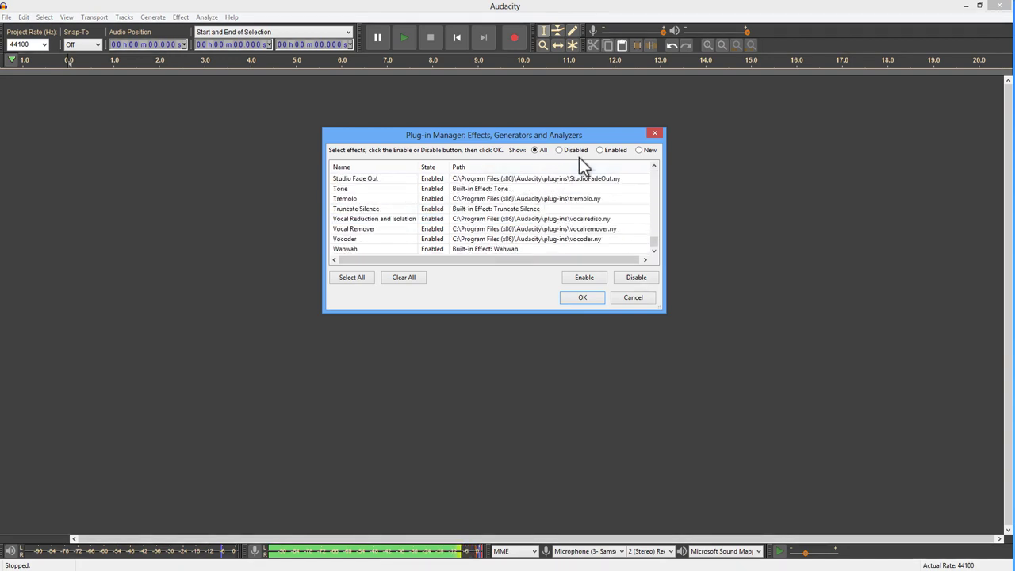
pyautogui.click(533, 191)
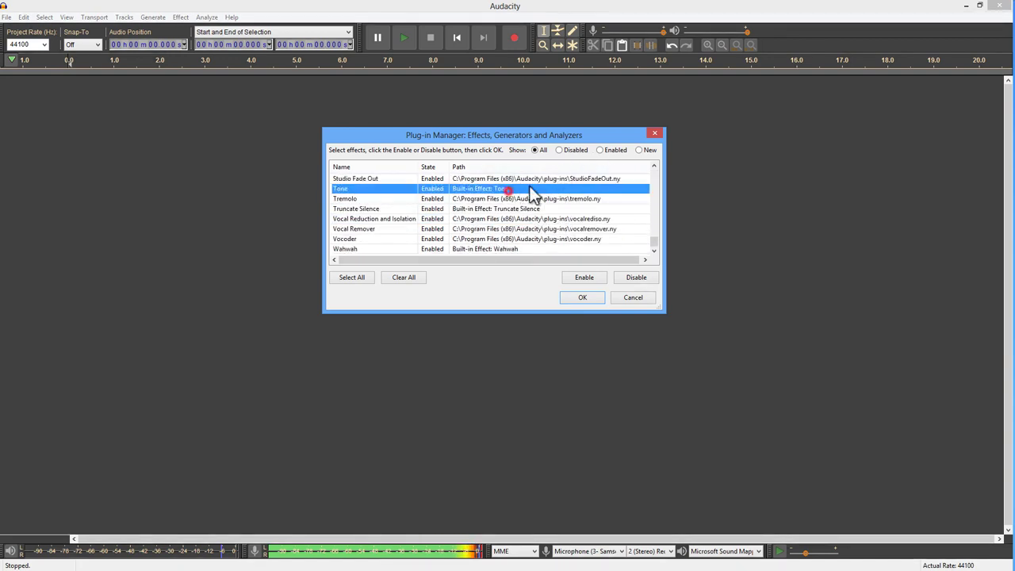
pyautogui.click(614, 153)
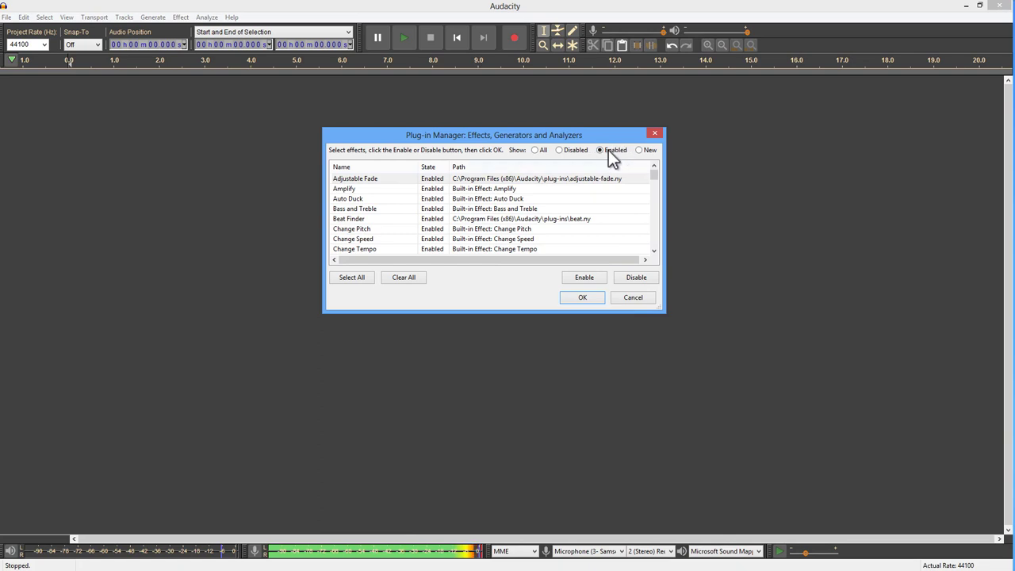
pyautogui.click(585, 278)
pyautogui.click(632, 299)
pyautogui.click(207, 19)
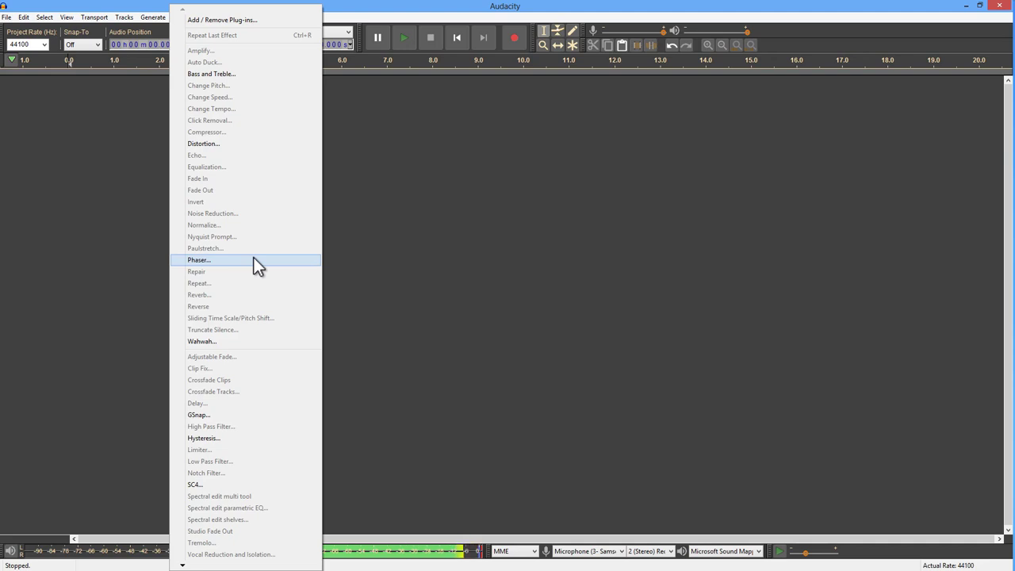
pyautogui.click(454, 186)
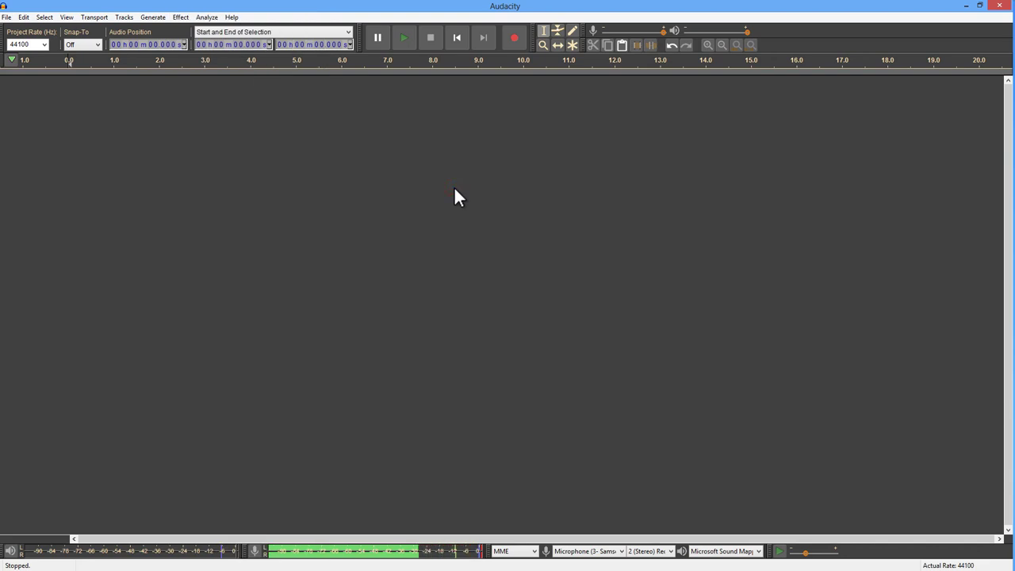